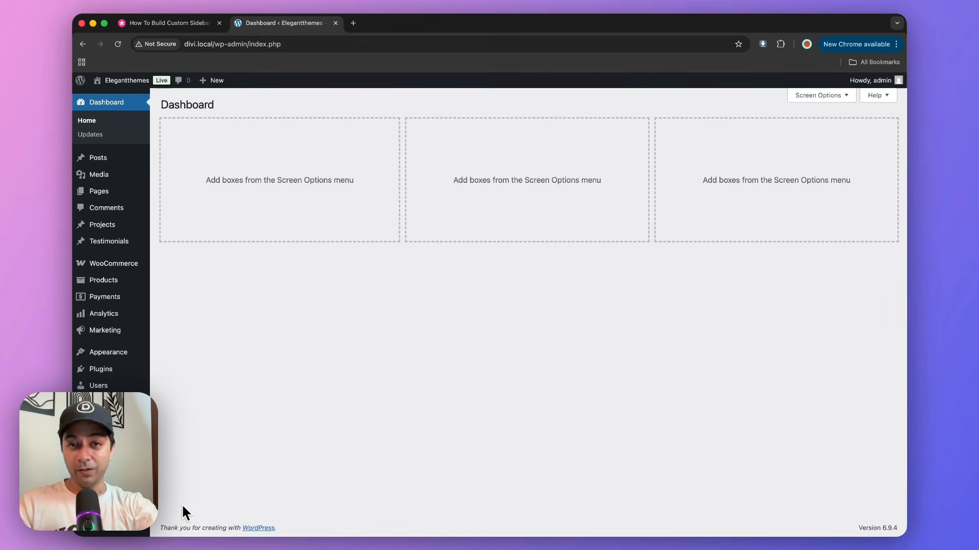
Open the Divi Theme Builder and delete the Global Header from the Default Website Template.
mouse_move(117, 395)
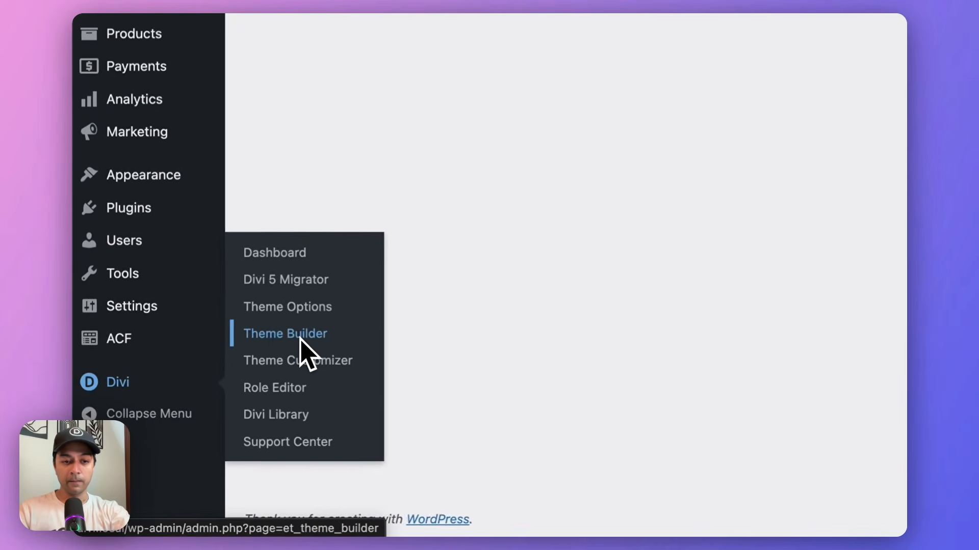
click(300, 339)
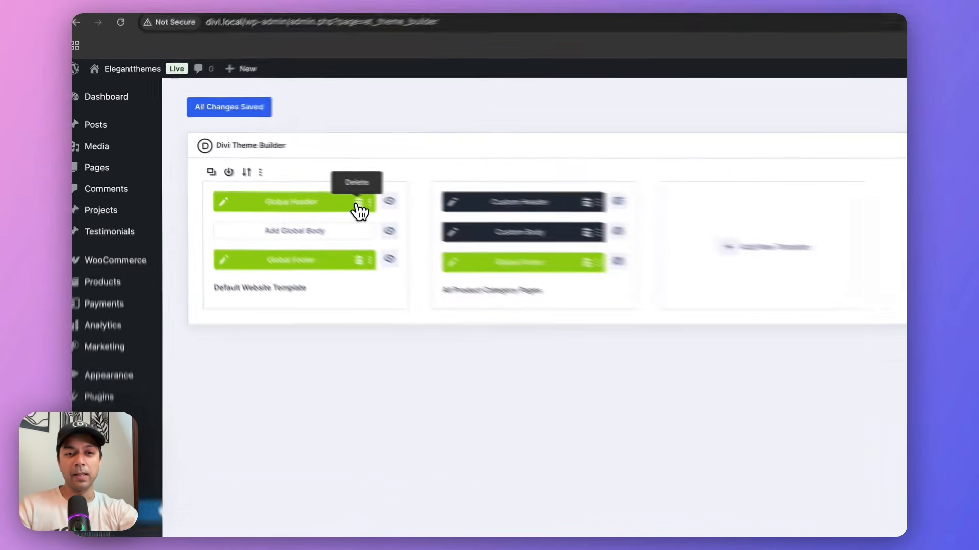
click(358, 207)
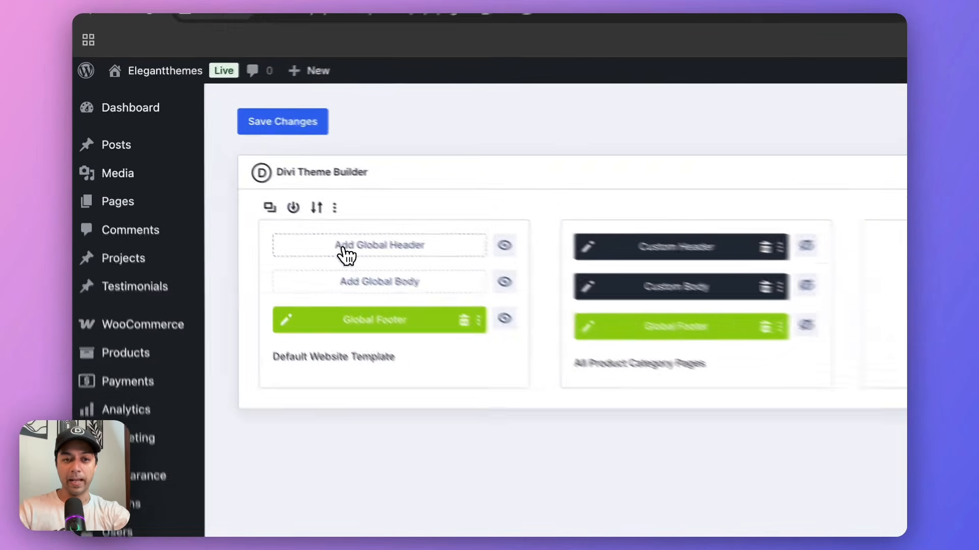
Start building a new global header for the Default Website Template and dismiss the page creation options.
click(234, 188)
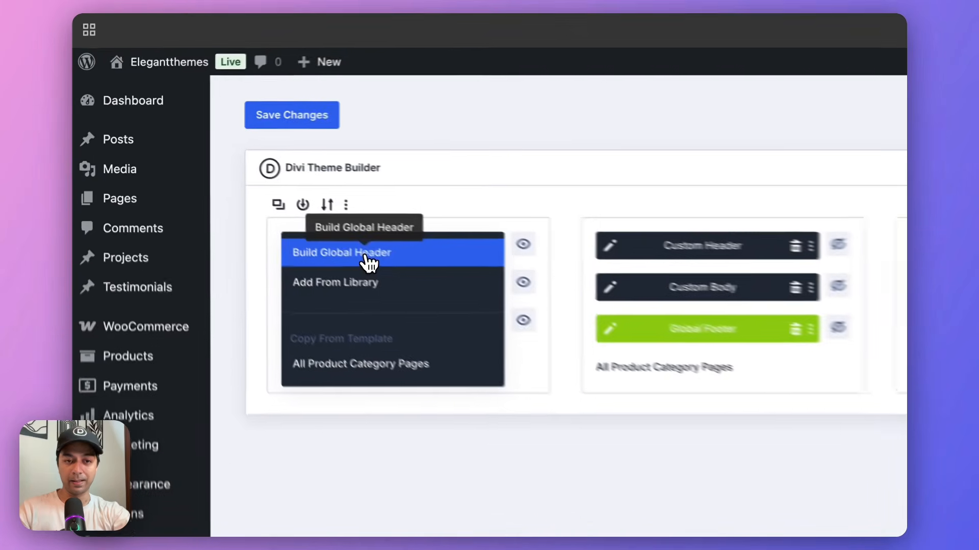
click(237, 190)
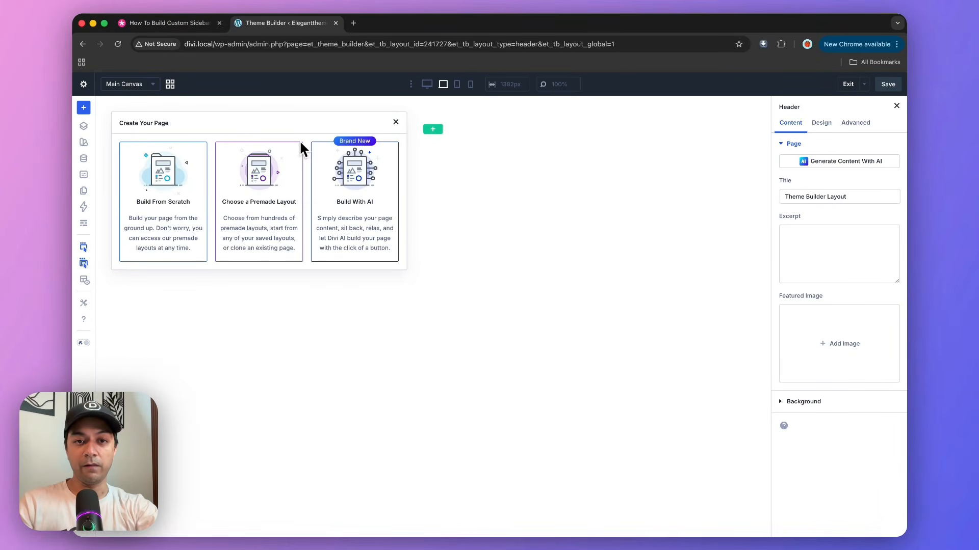
click(395, 122)
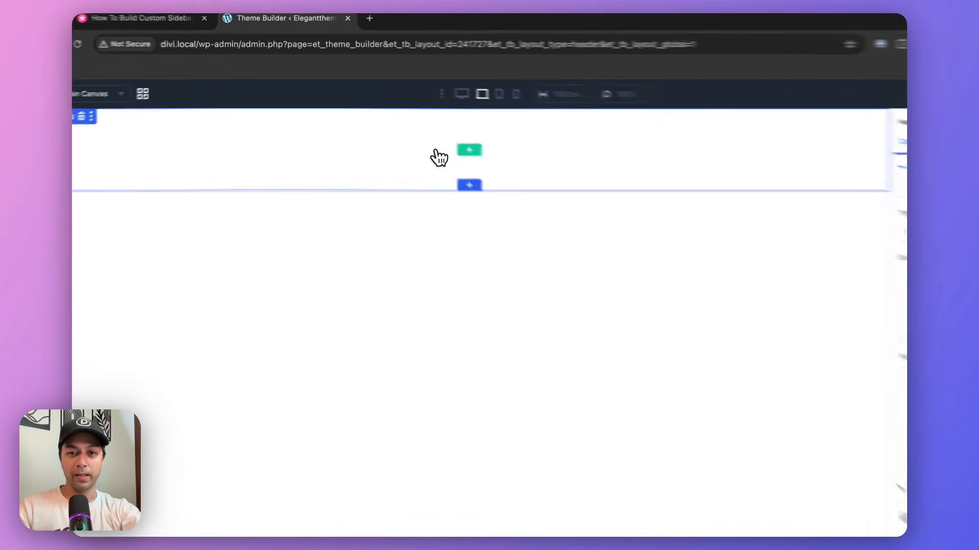
Insert a single-column flex row in the header section and add an Image module to it.
click(433, 129)
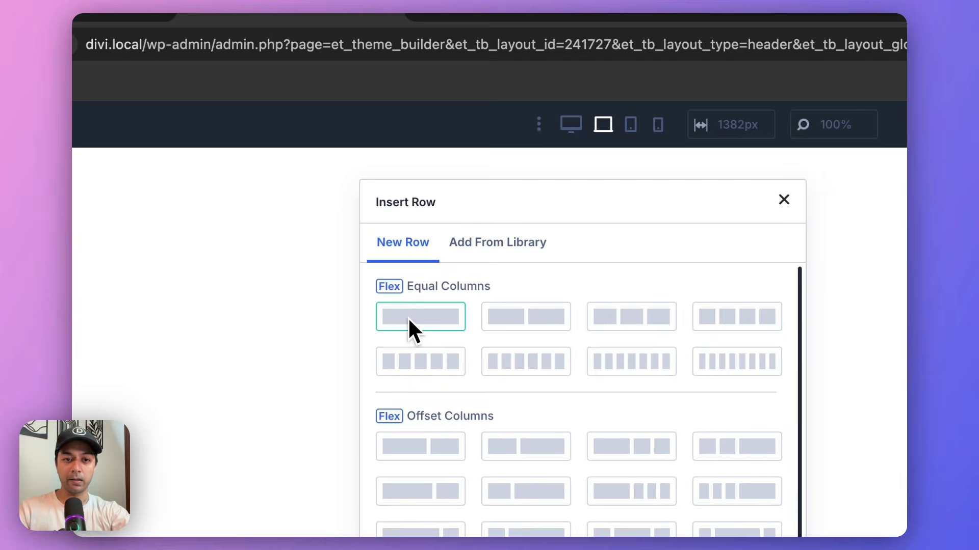
click(409, 320)
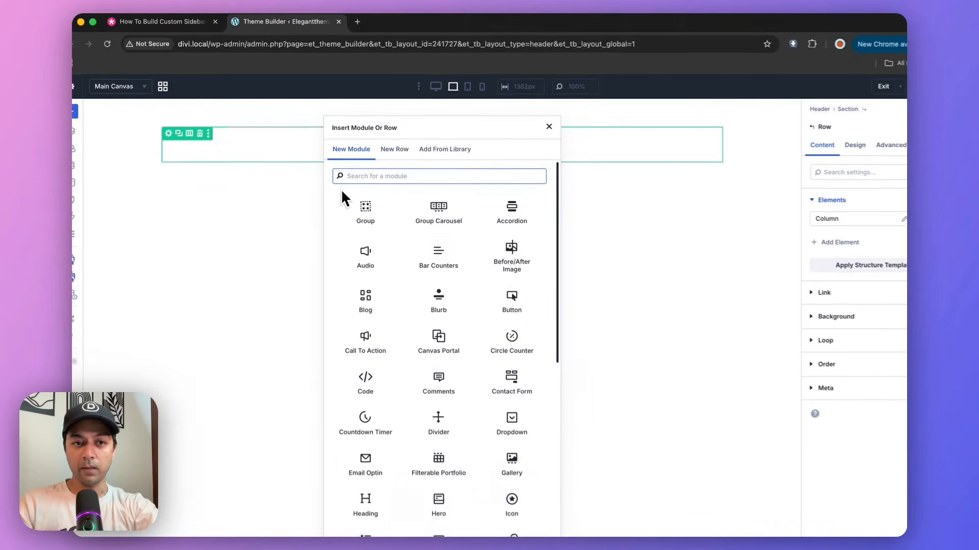
text(image)
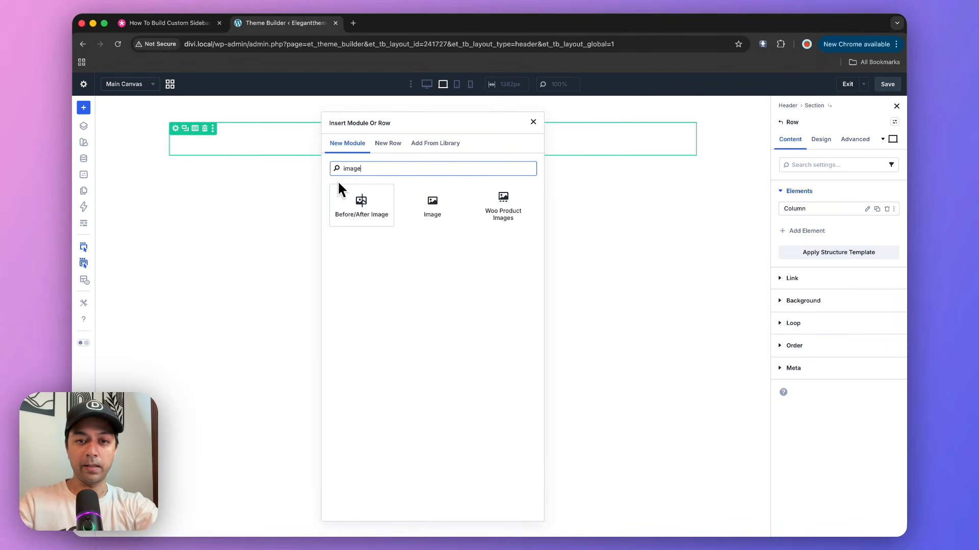
click(419, 204)
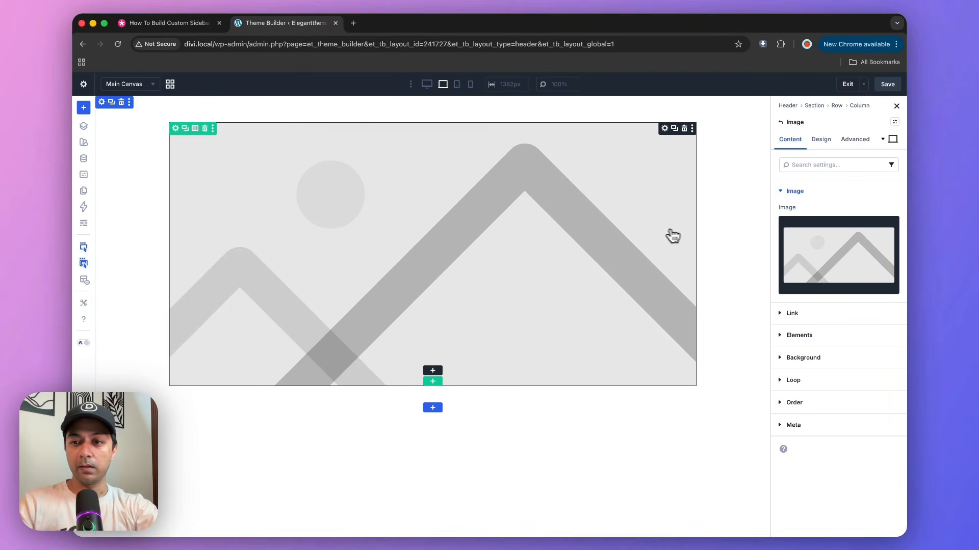
Replace the placeholder image with the white circled D logo from the media library.
click(792, 240)
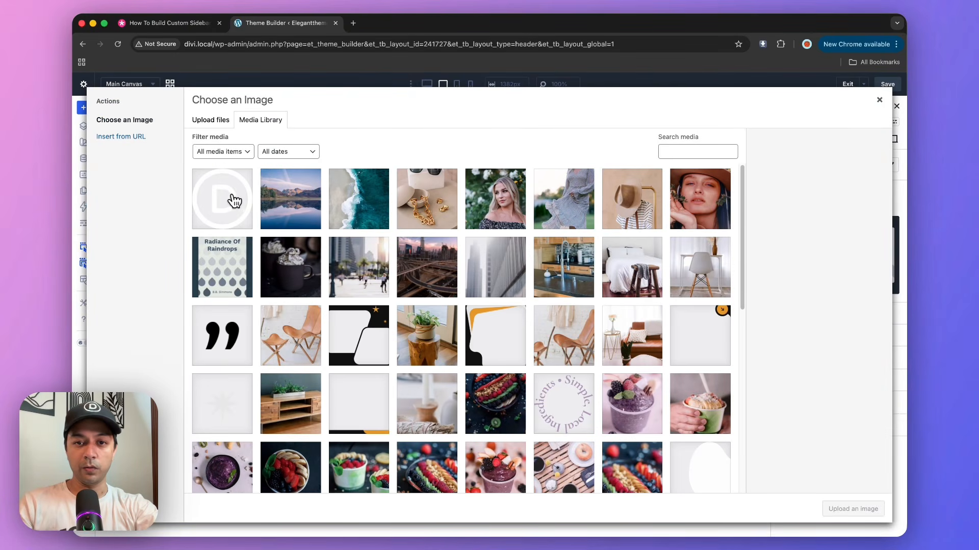
click(233, 200)
click(829, 507)
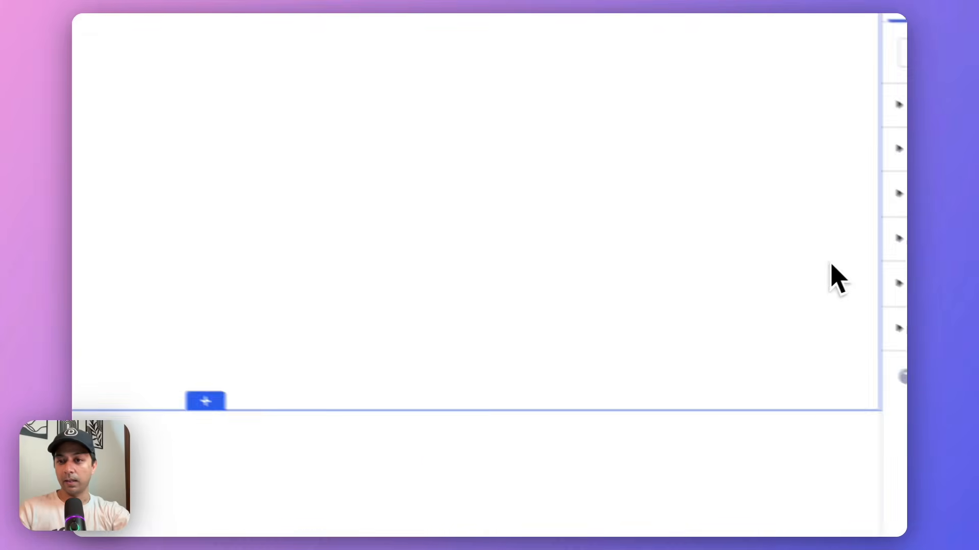
Set the header section's background to the near-black global color #0e0e0e.
click(685, 150)
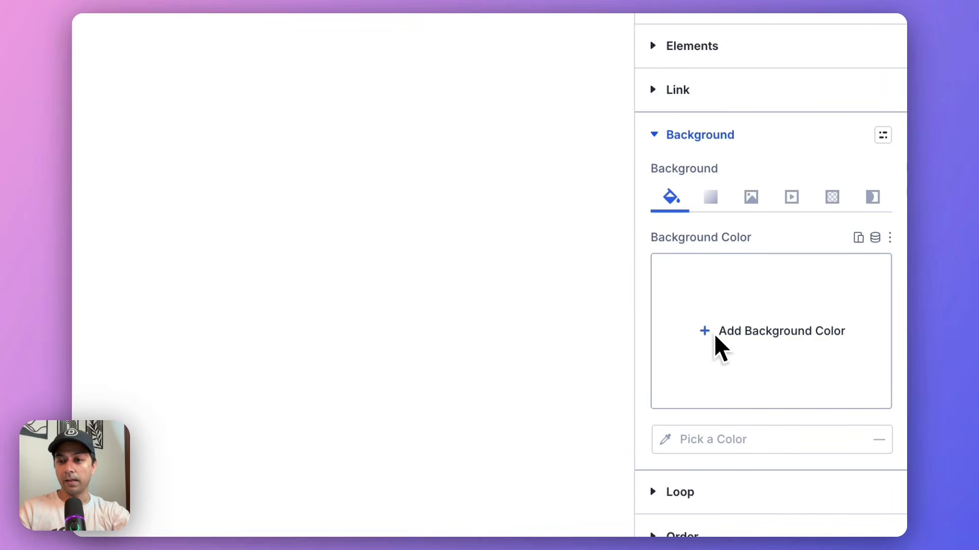
click(715, 337)
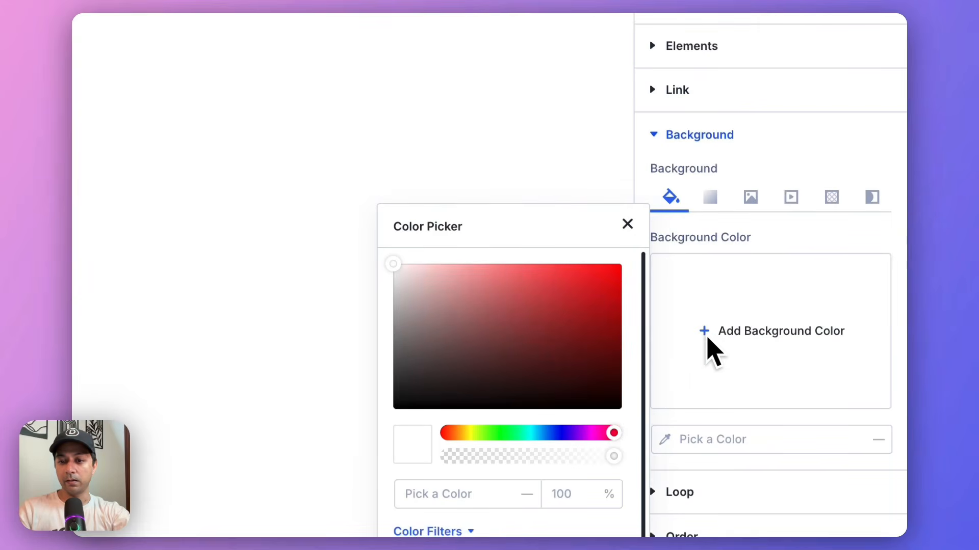
click(562, 404)
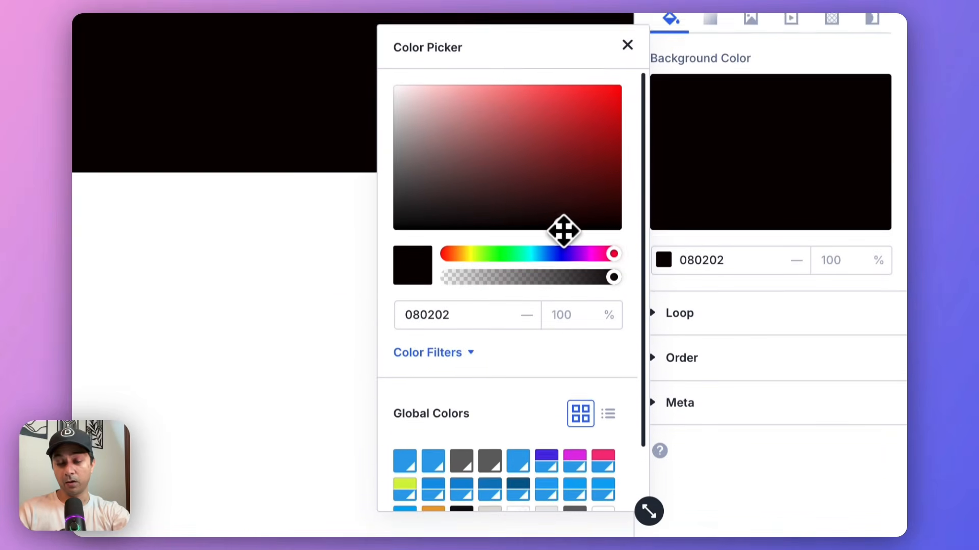
scroll(525, 418, down, 2)
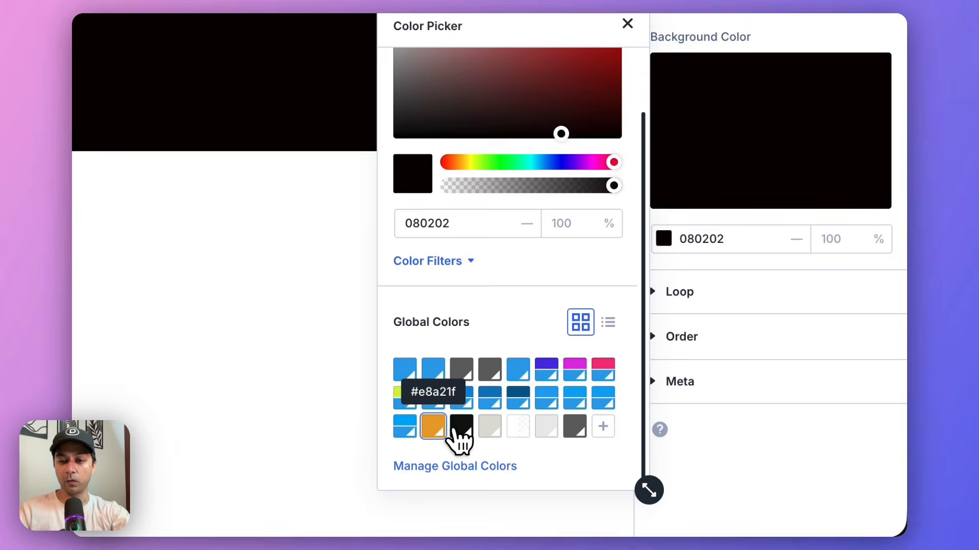
click(462, 428)
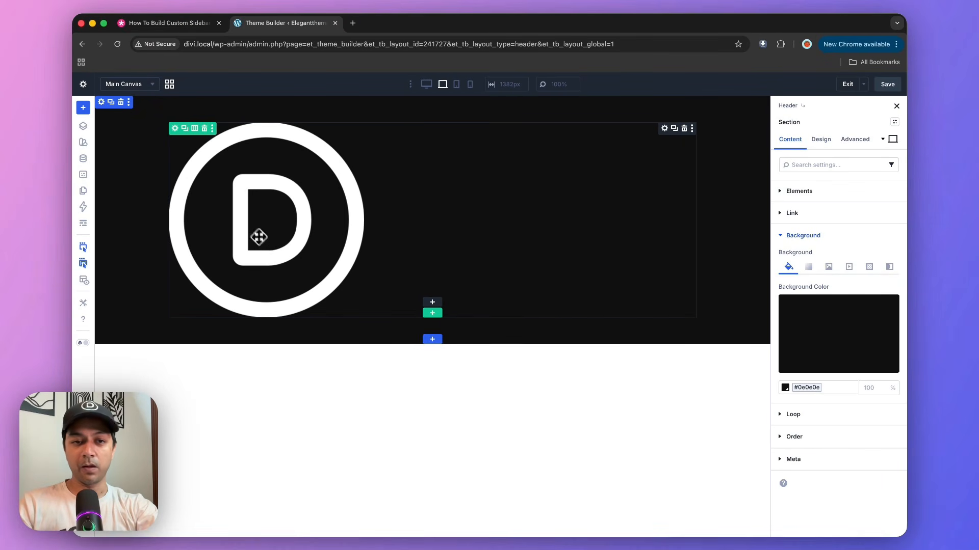
Set the logo image's width to 5 vw in its sizing settings.
click(248, 175)
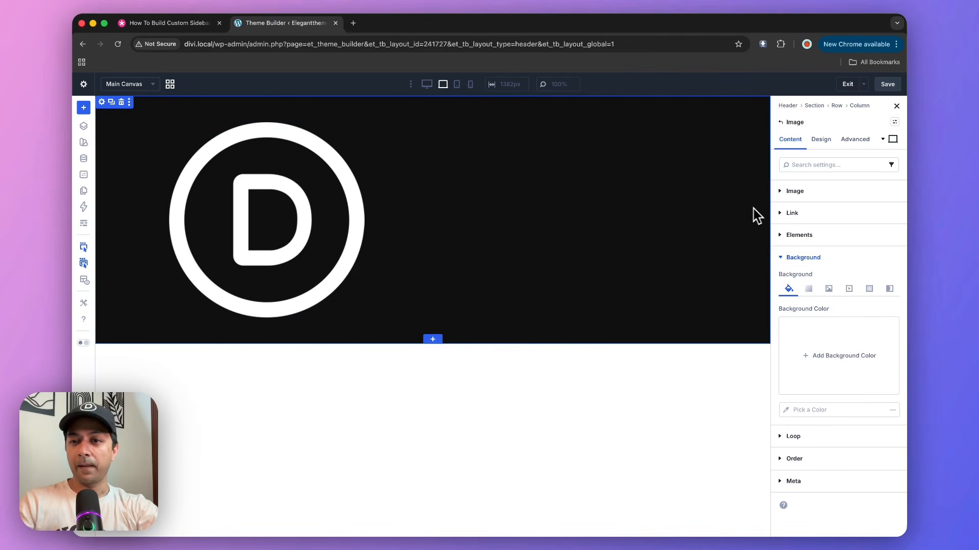
click(829, 144)
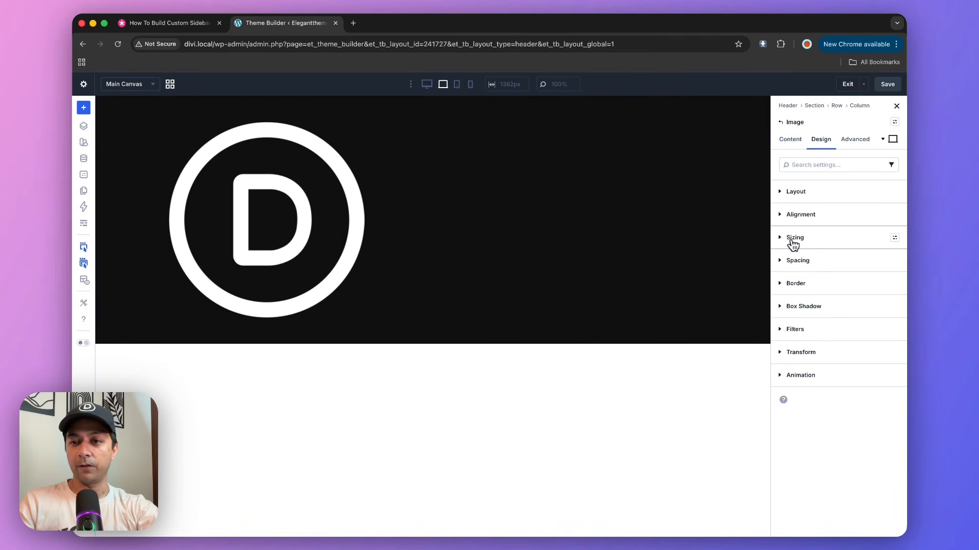
click(794, 240)
click(810, 336)
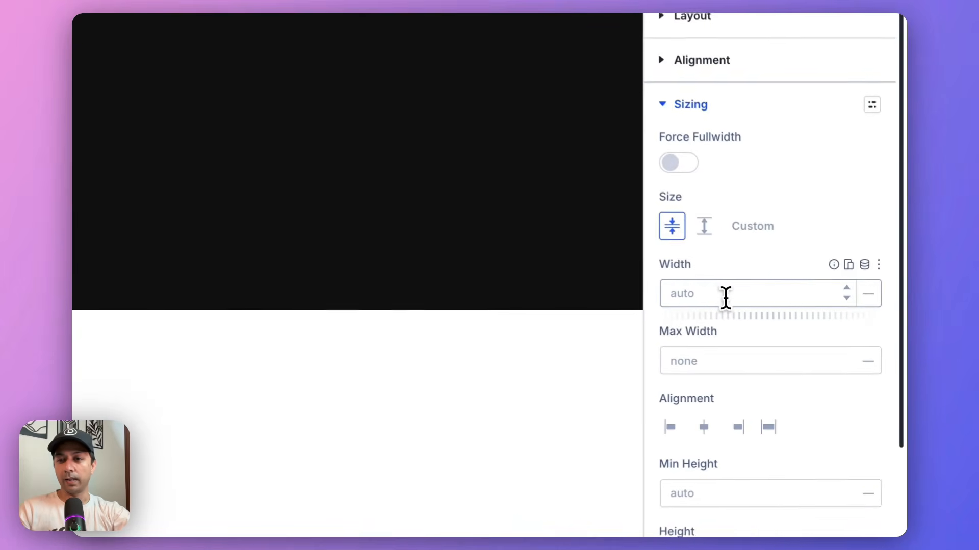
text(2)
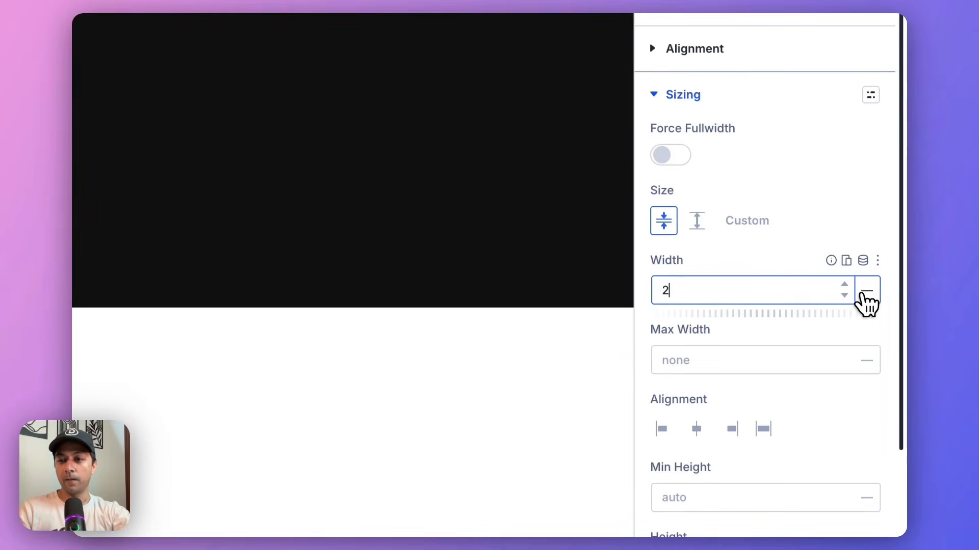
click(867, 293)
click(872, 351)
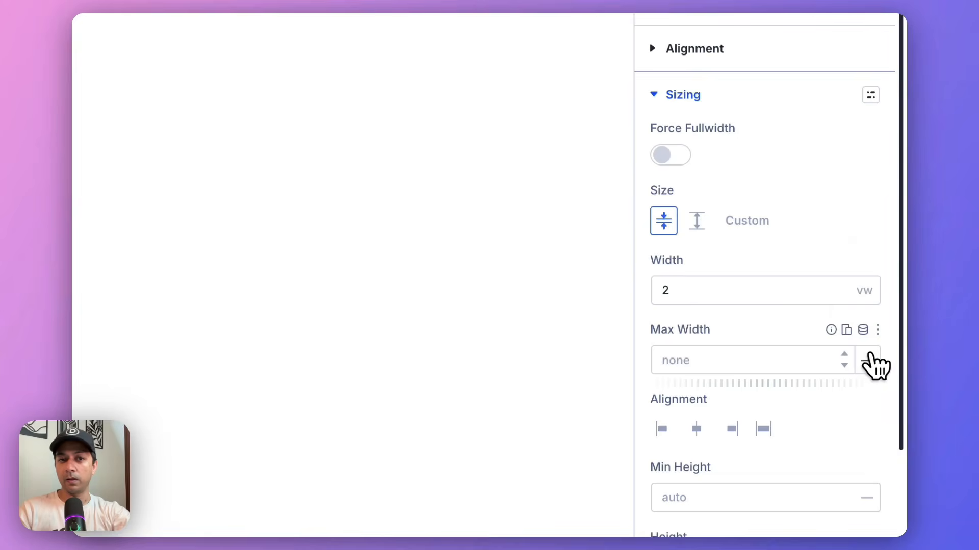
click(716, 281)
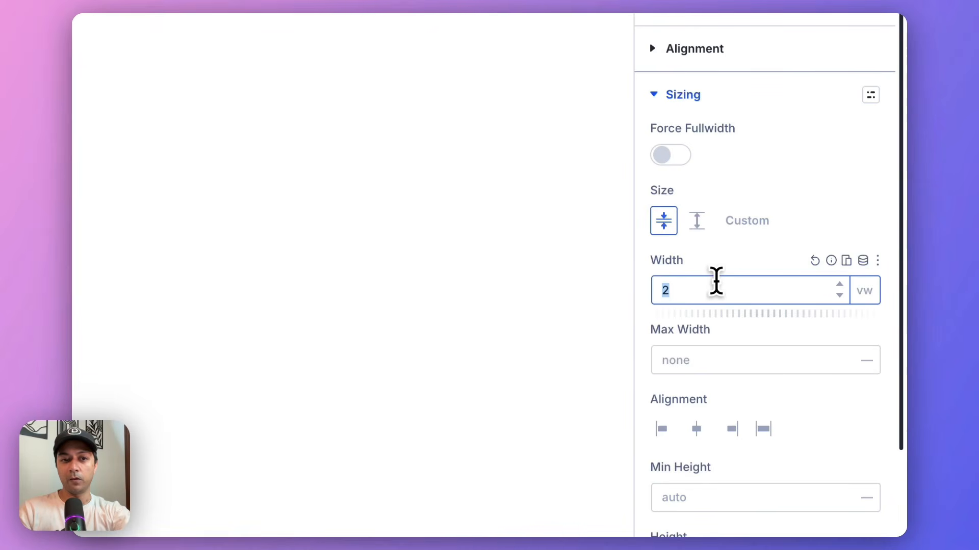
text(5)
key(Tab)
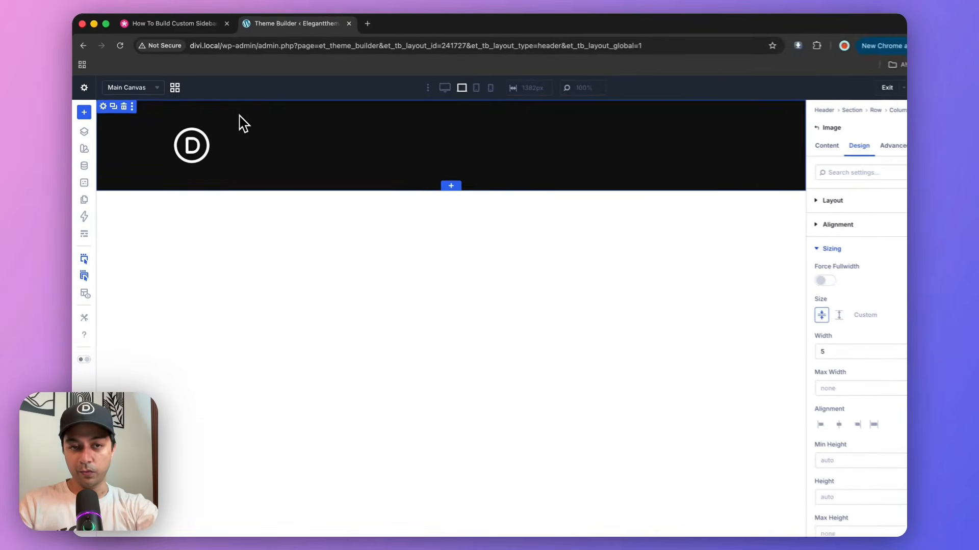
Set the header section's top and bottom padding to 5 px.
click(103, 106)
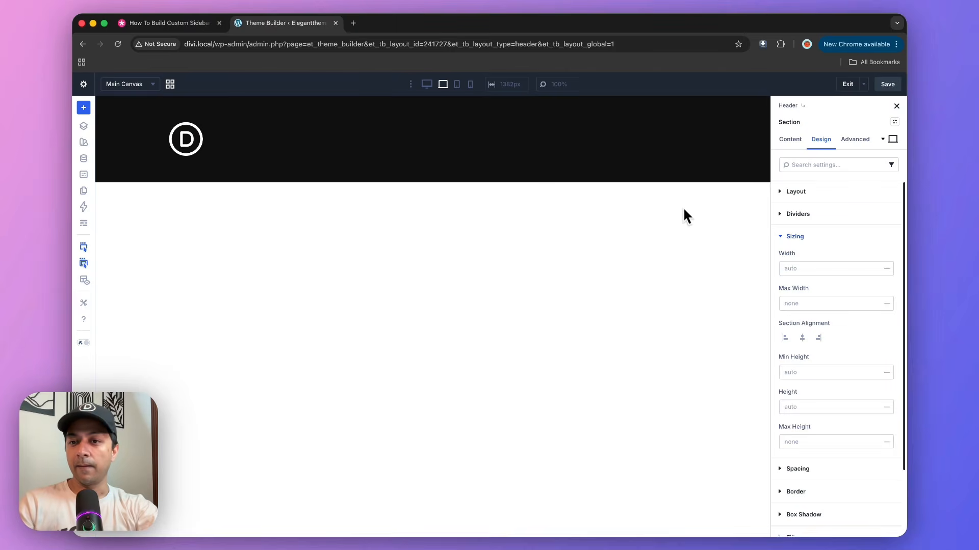
click(783, 238)
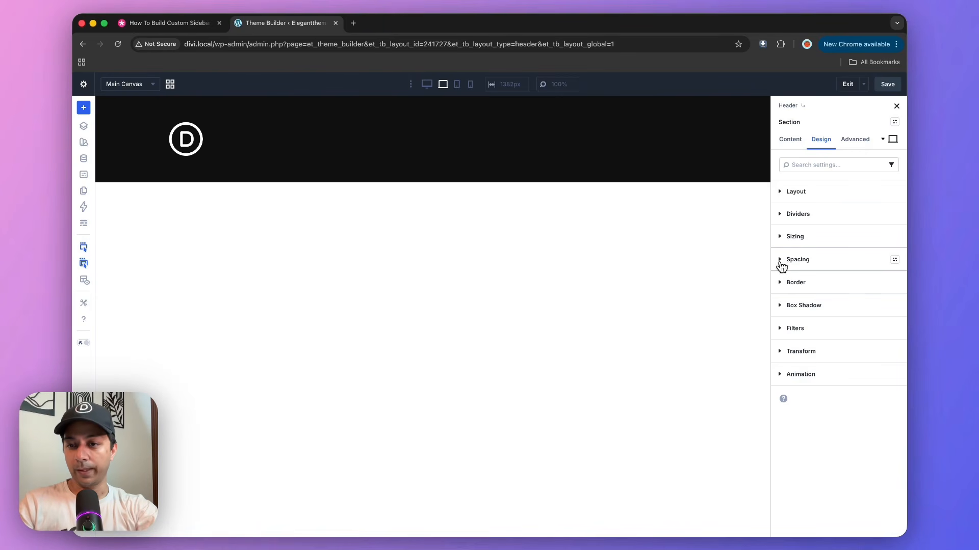
click(781, 261)
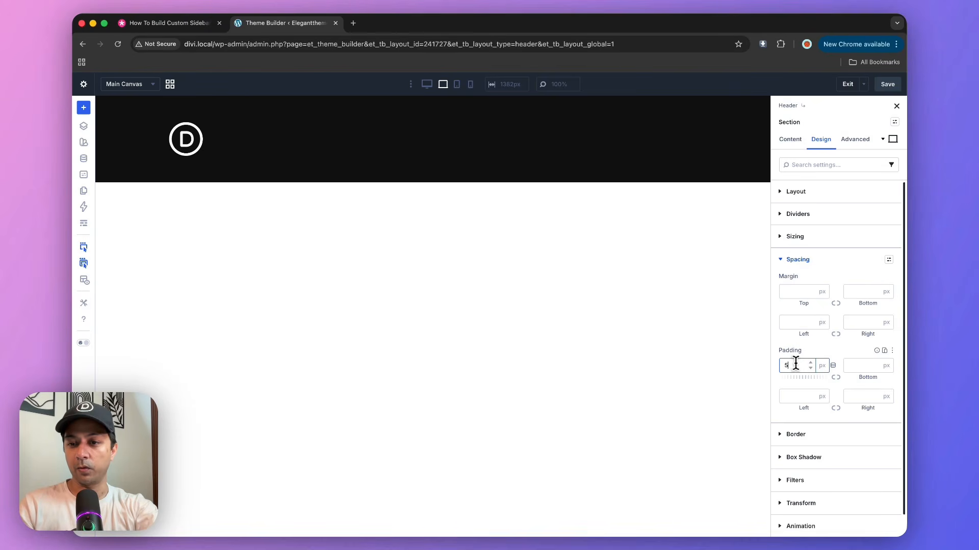
key(Tab)
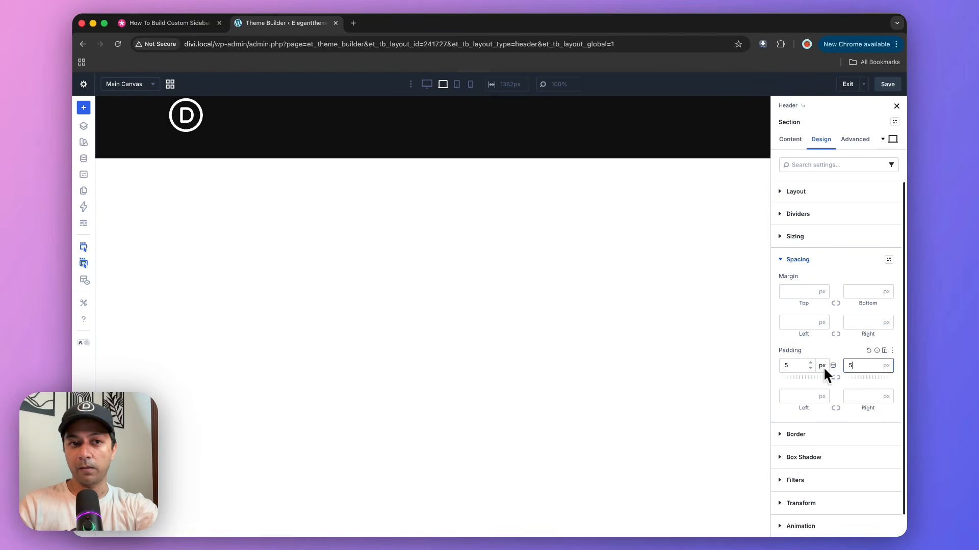
key(Tab)
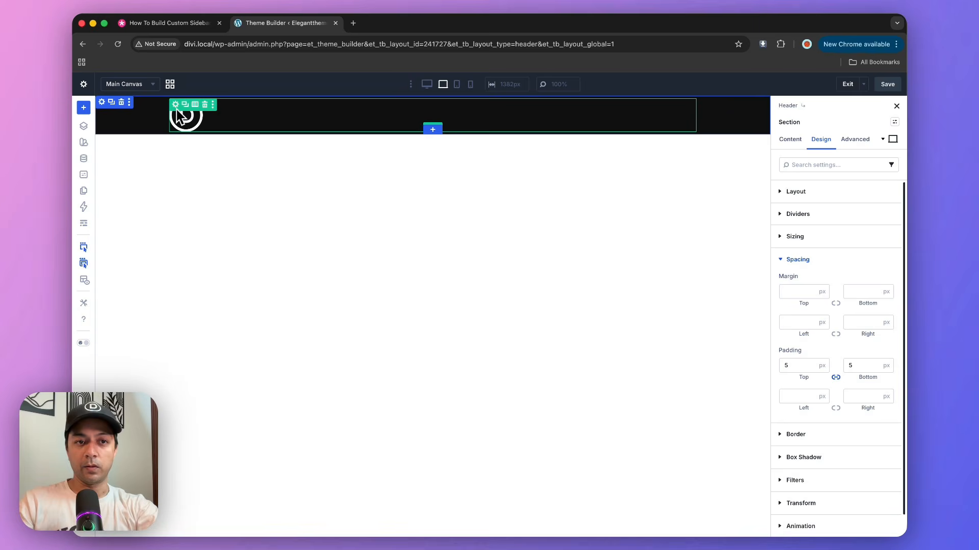
Set the header column's layout direction to a horizontal row and its content justification to Space Between.
click(84, 127)
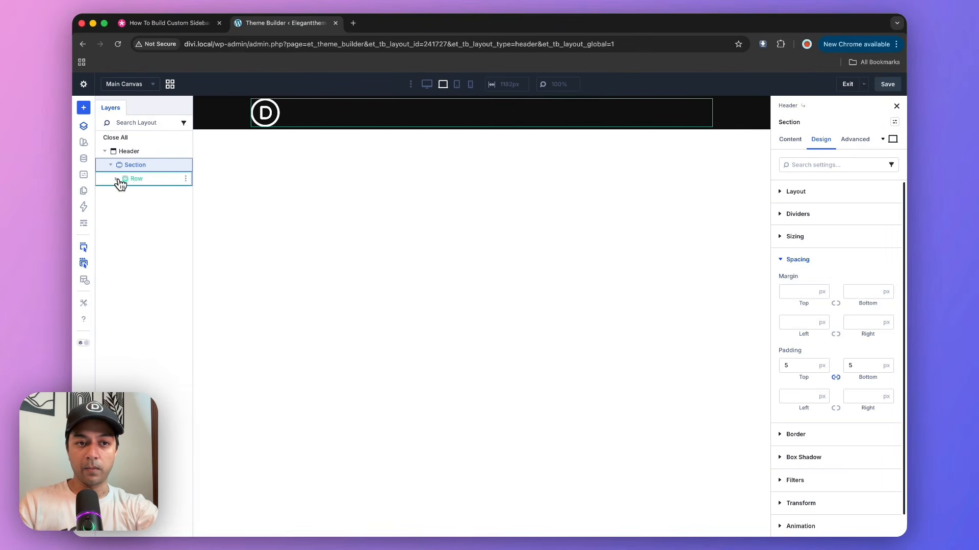
click(117, 179)
click(130, 194)
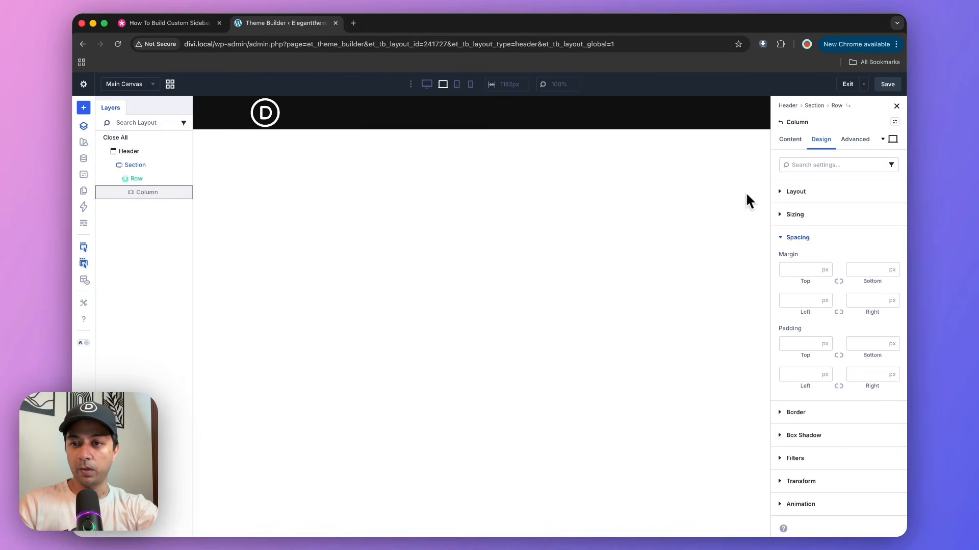
click(780, 194)
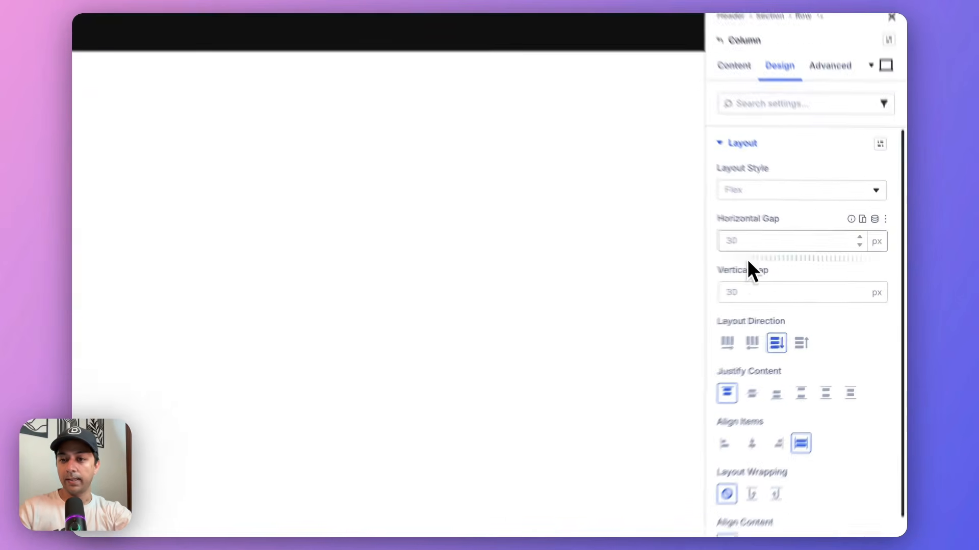
click(785, 326)
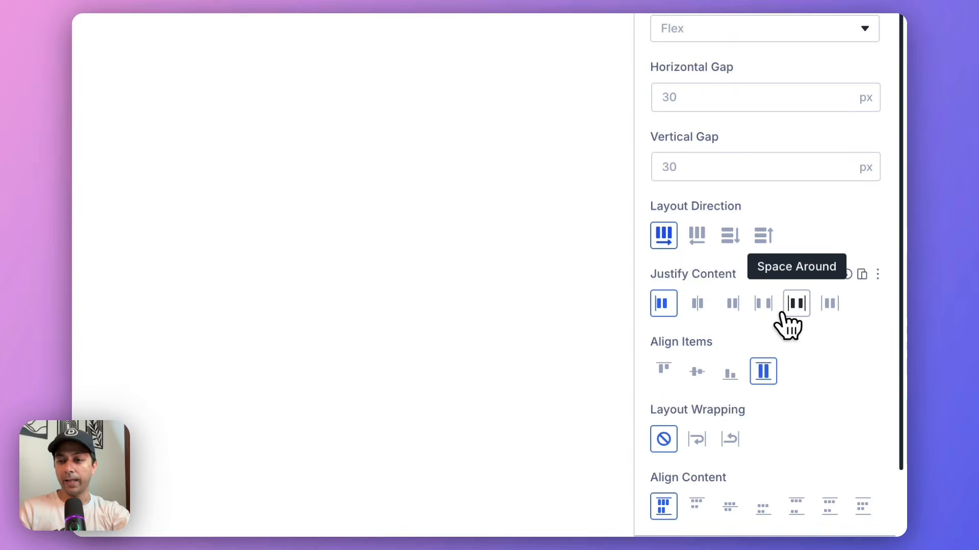
click(756, 309)
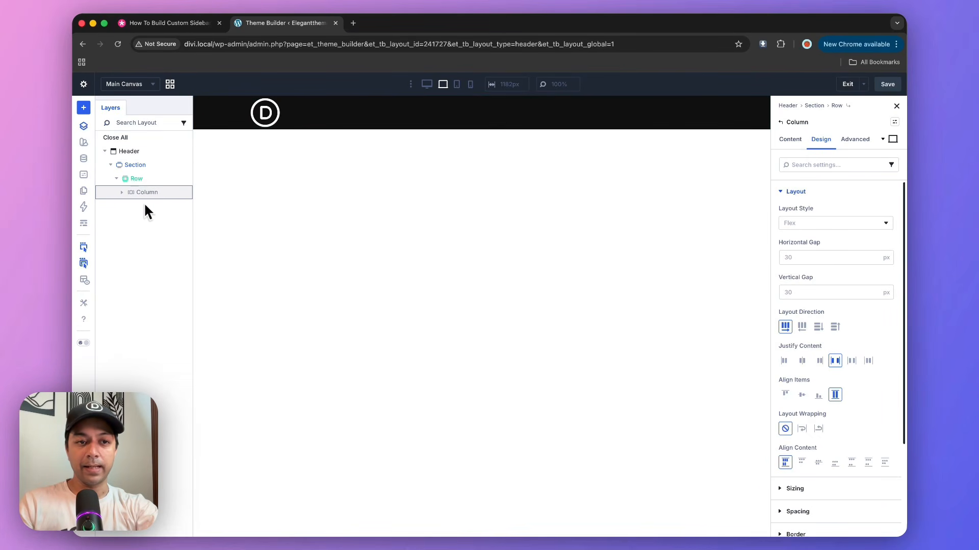
Add an Icon module after the logo image in the header column.
click(124, 194)
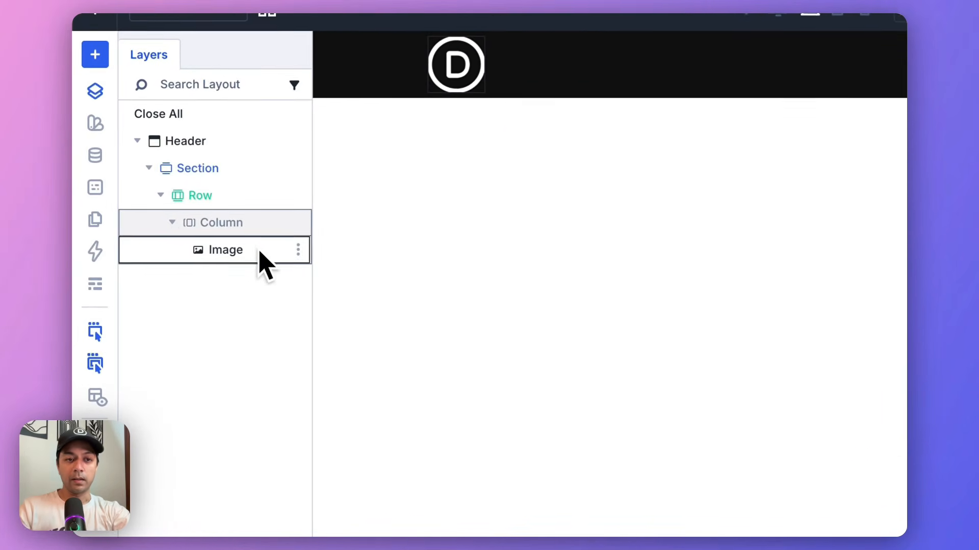
click(298, 250)
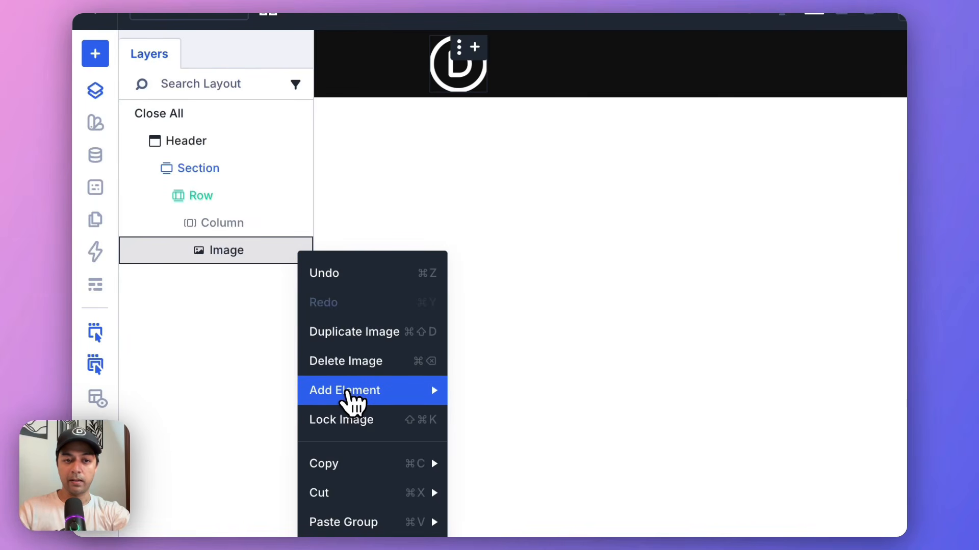
click(433, 406)
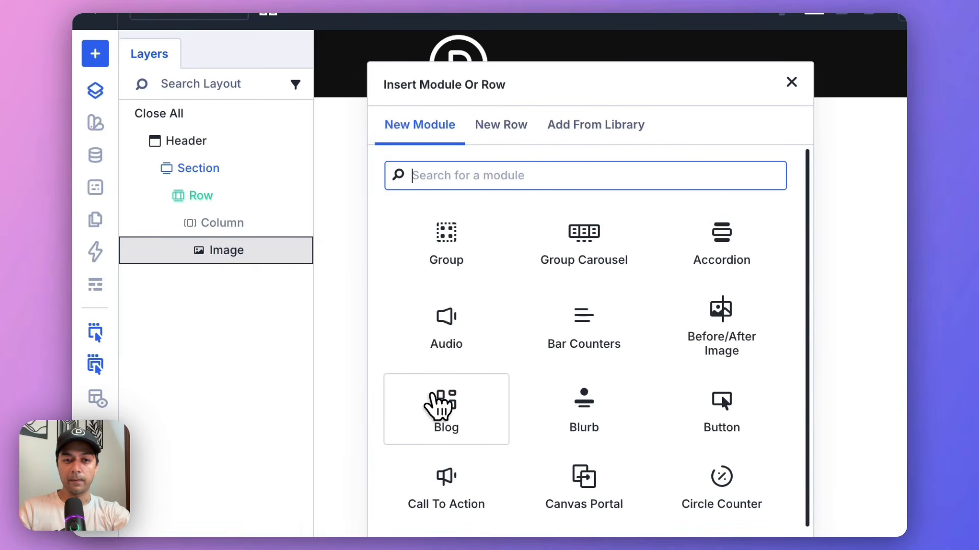
text(icon)
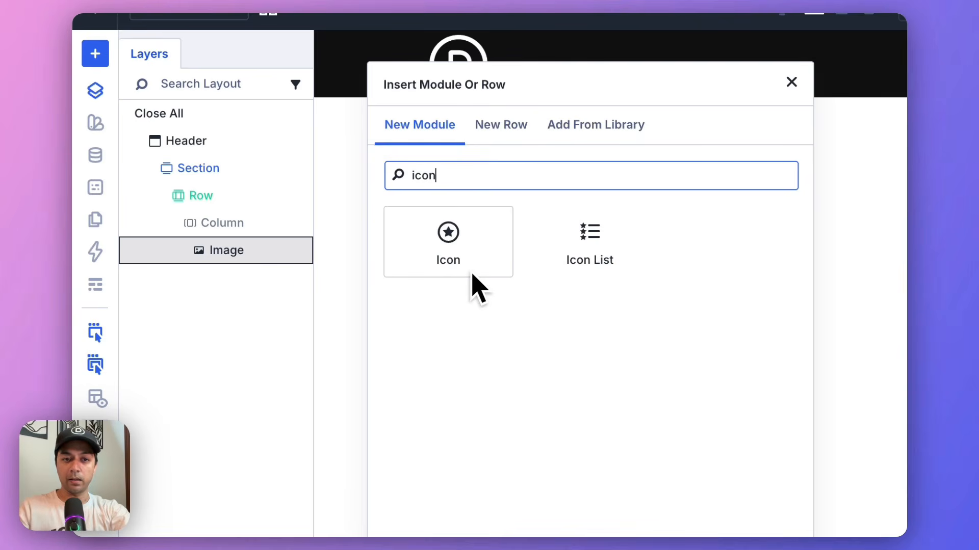
click(457, 228)
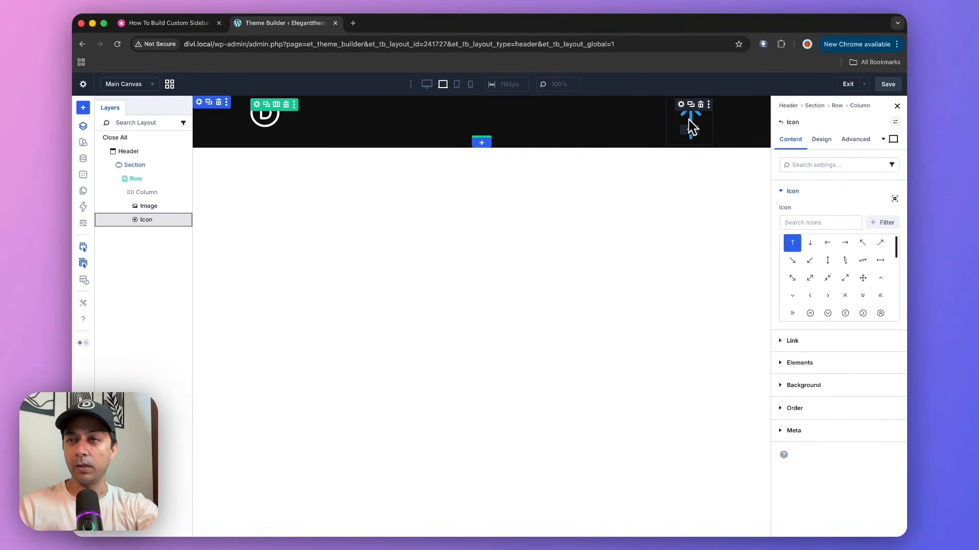
Set the header column's item alignment to Center in its layout settings.
click(131, 195)
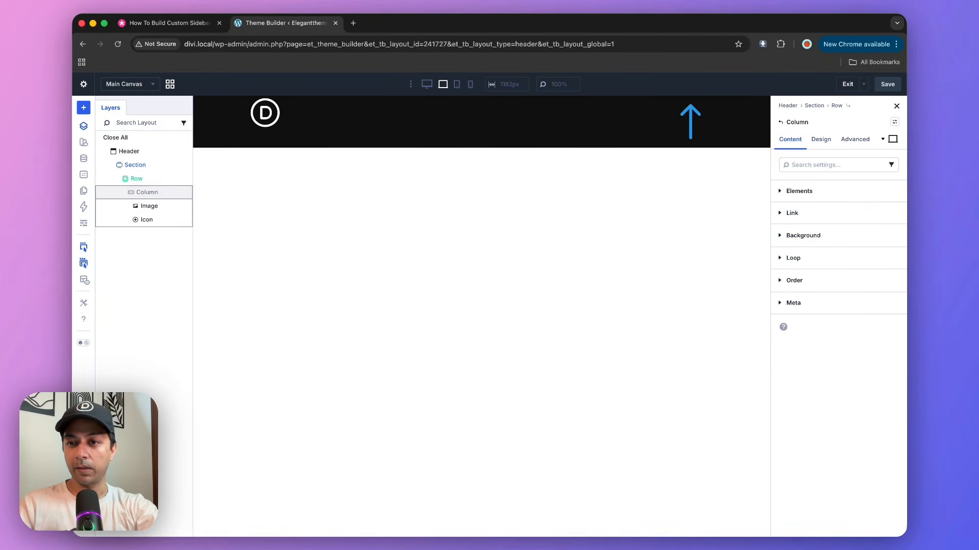
click(830, 140)
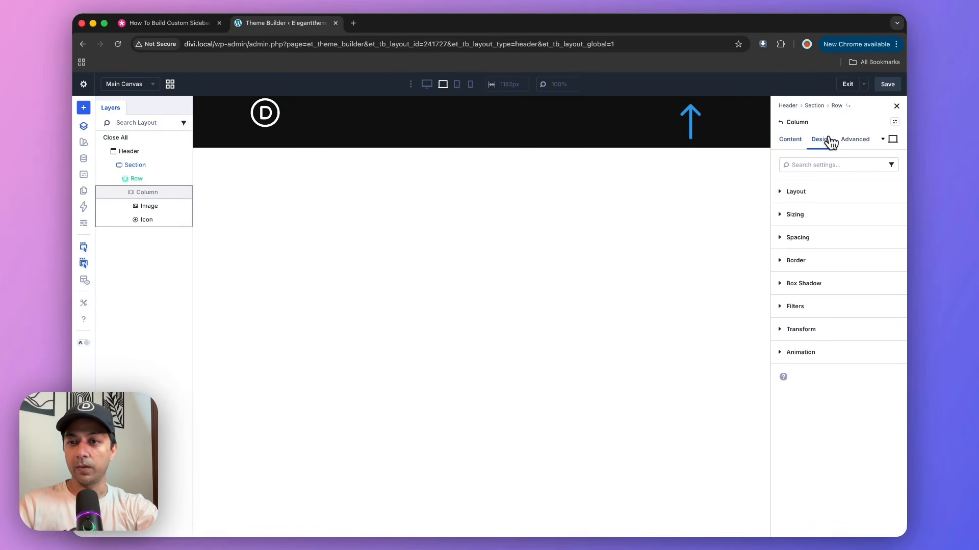
click(798, 194)
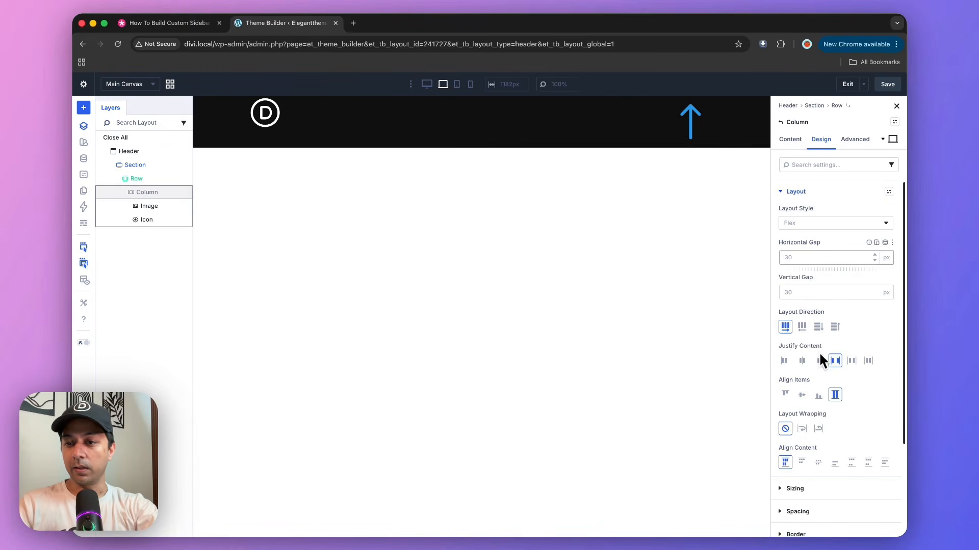
click(802, 396)
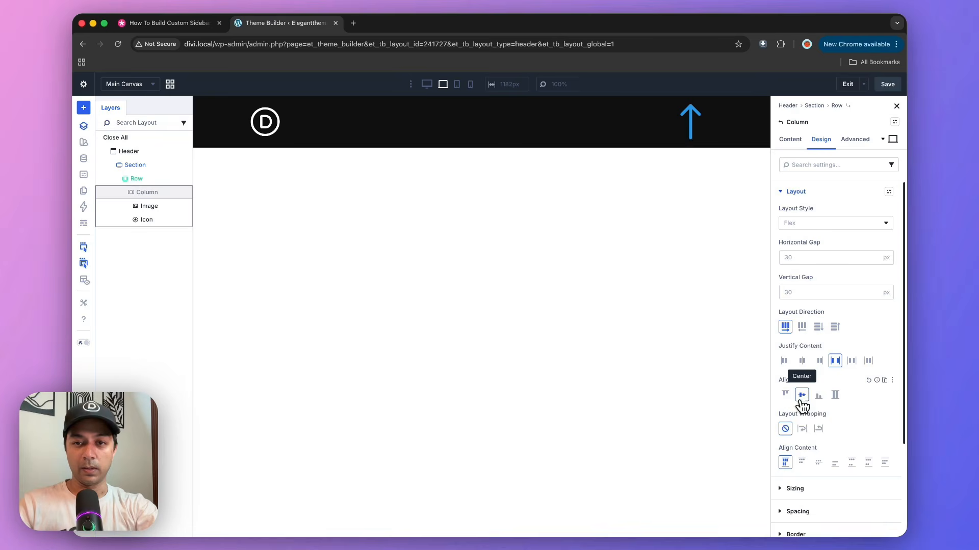
Search the icon library for "ham" and change the header's arrow icon to the three-bar hamburger icon.
click(688, 121)
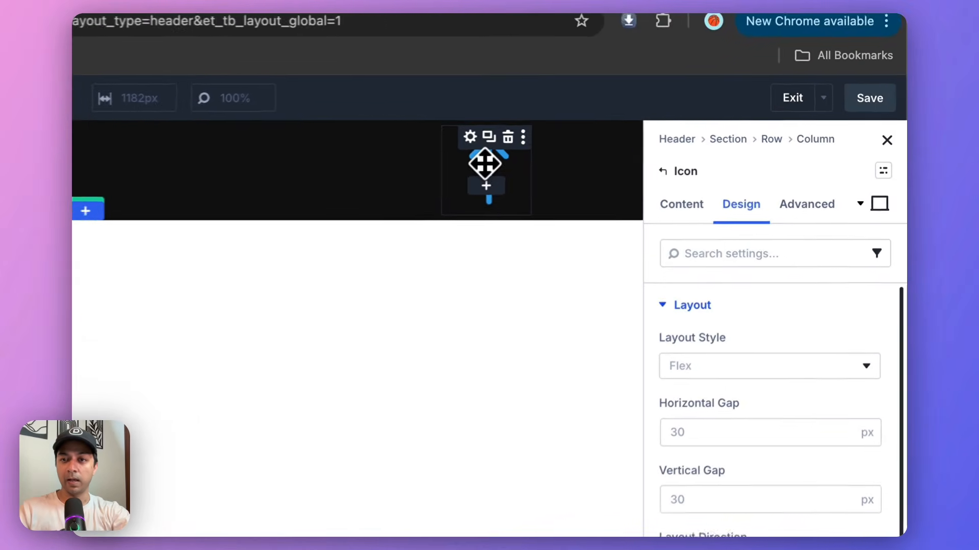
click(672, 214)
click(678, 312)
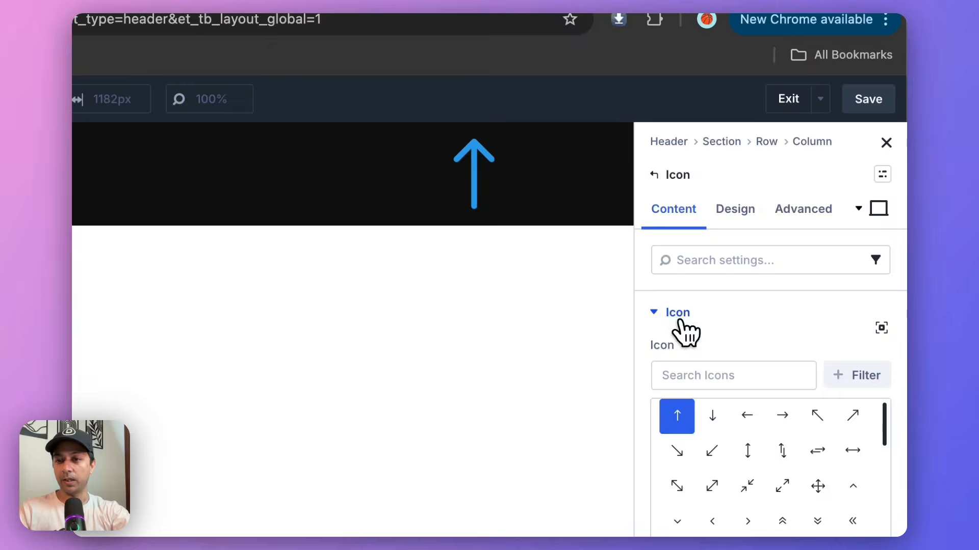
click(696, 382)
text(ham)
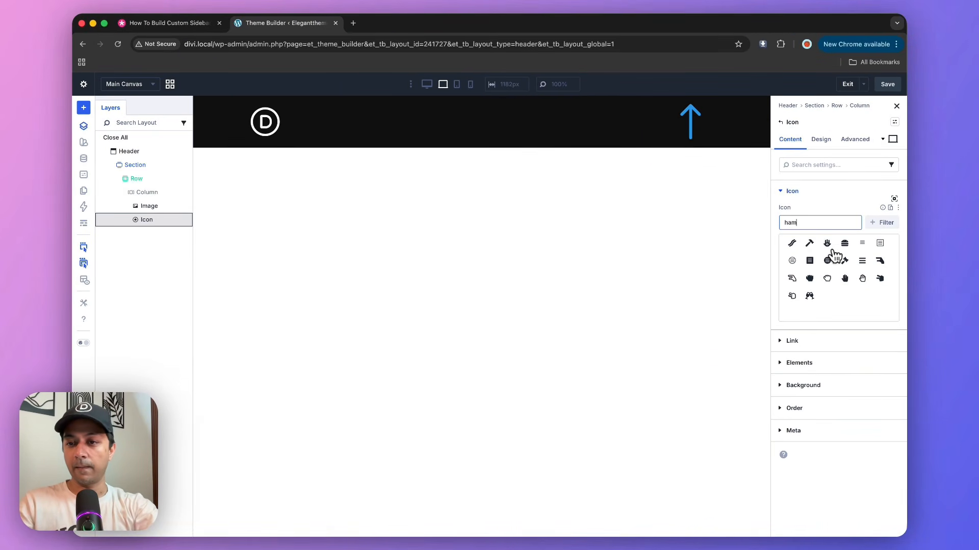
click(862, 262)
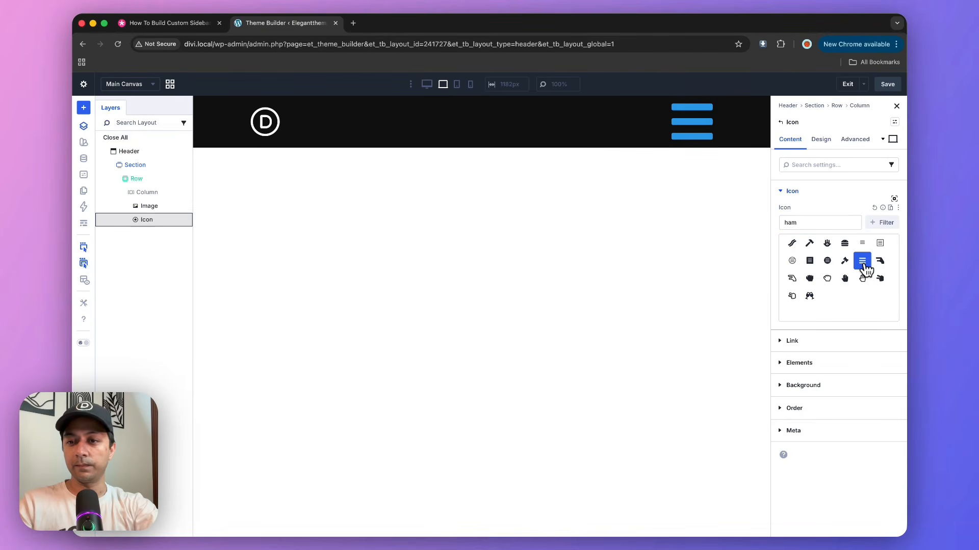
Set the hamburger icon's color to the global color rgba(255,255,255,0.8).
click(821, 142)
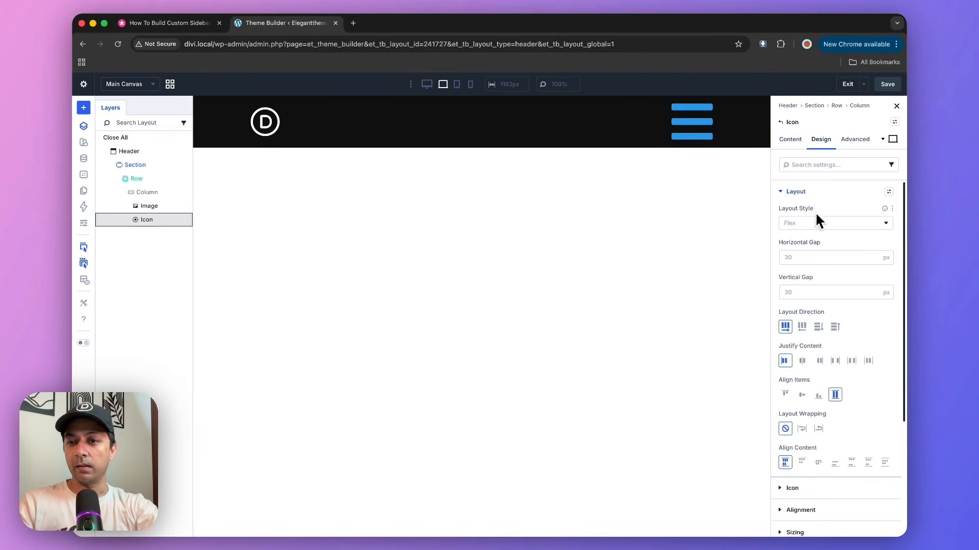
click(796, 192)
click(794, 214)
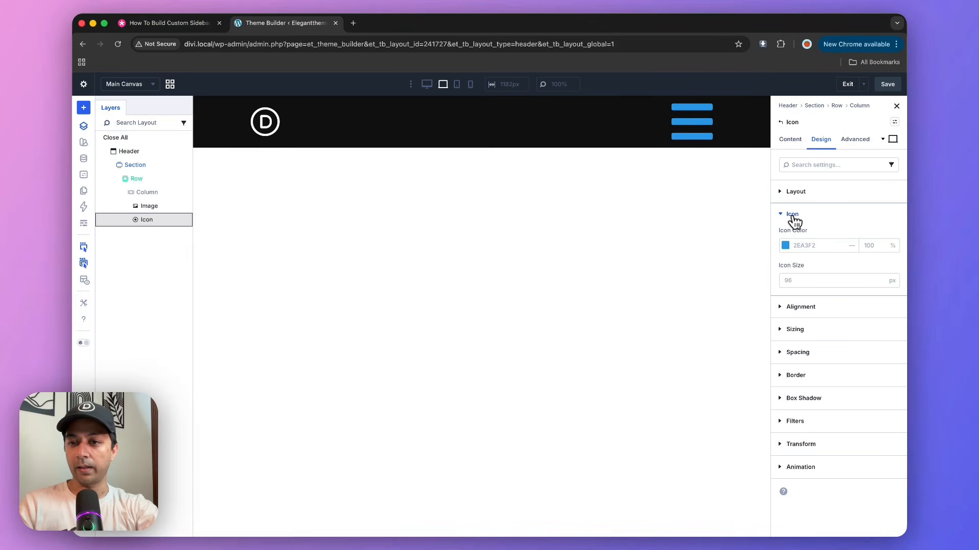
click(786, 246)
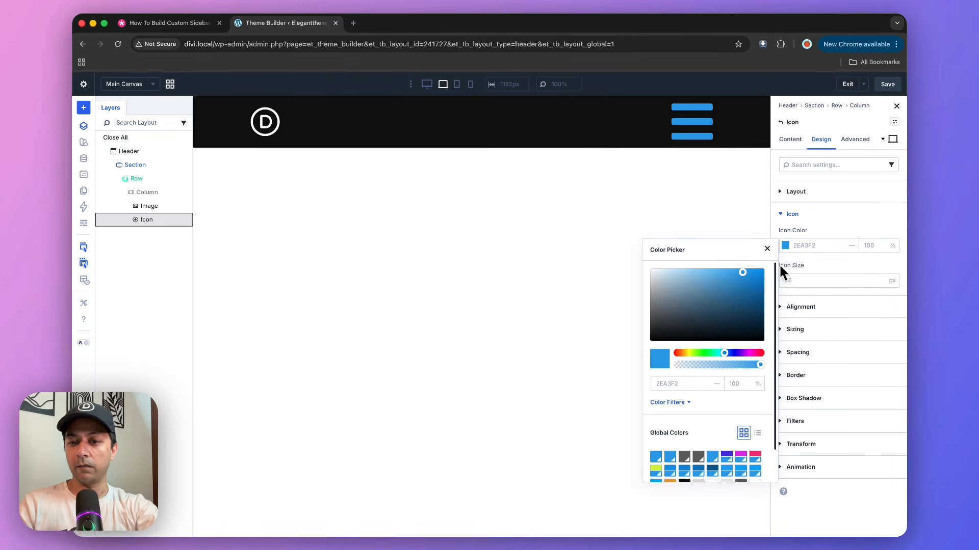
scroll(723, 384, down, 1)
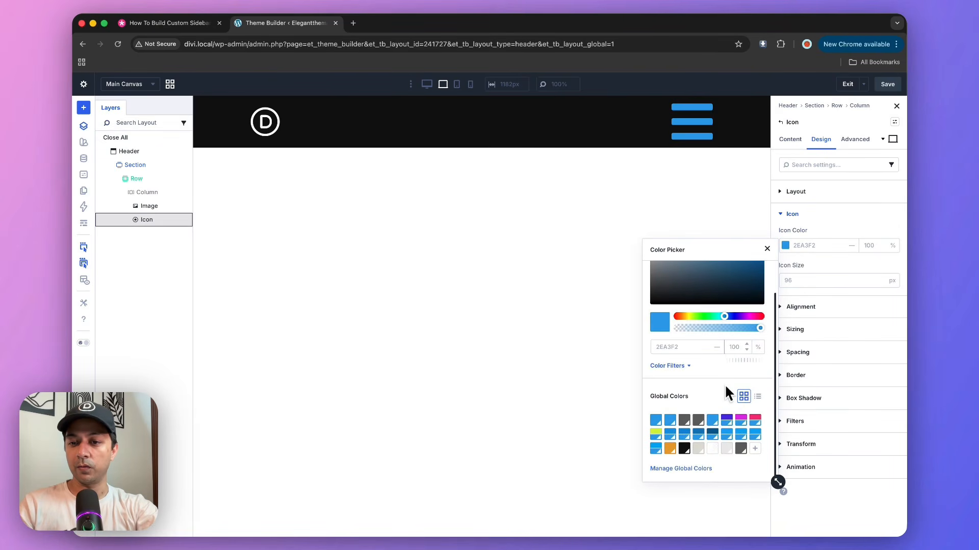
click(713, 450)
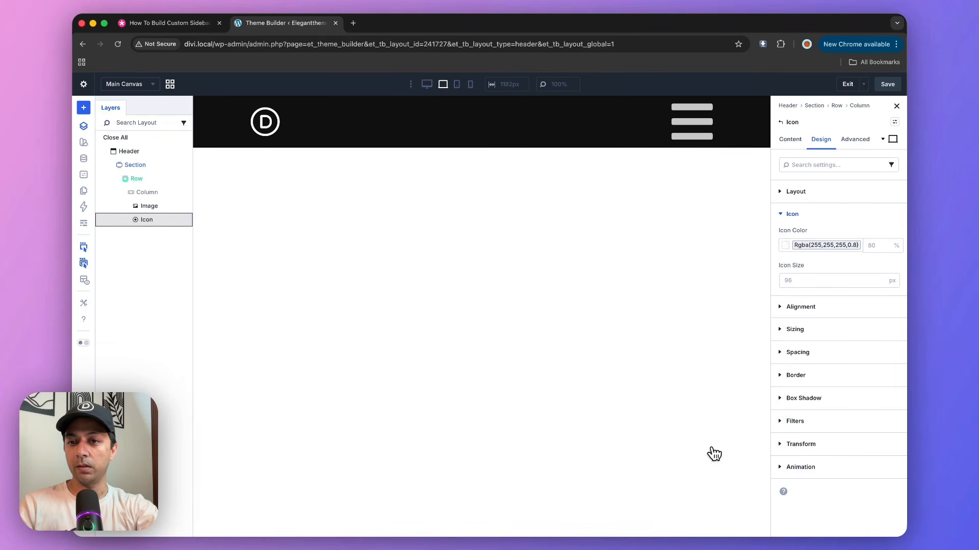
Set the hamburger icon's size to 5 vw.
click(799, 280)
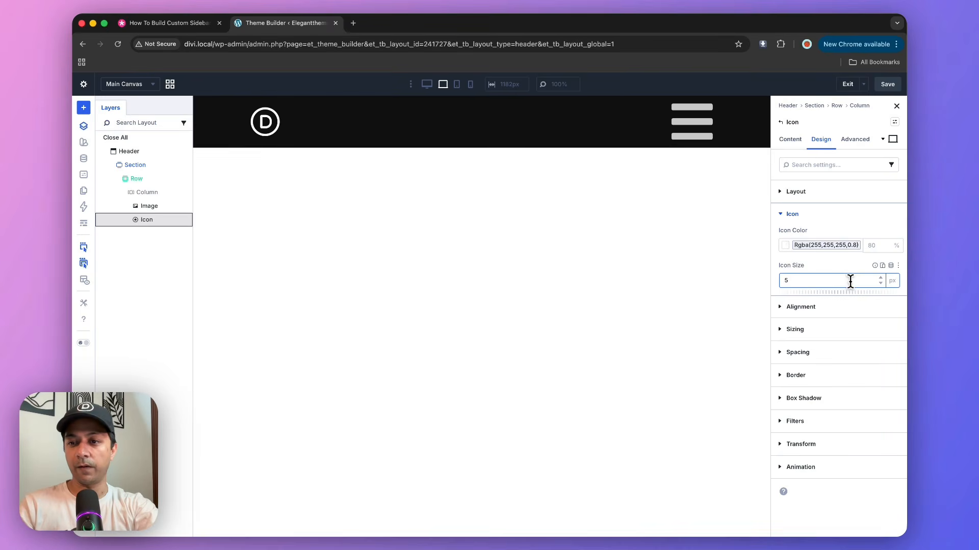
click(892, 282)
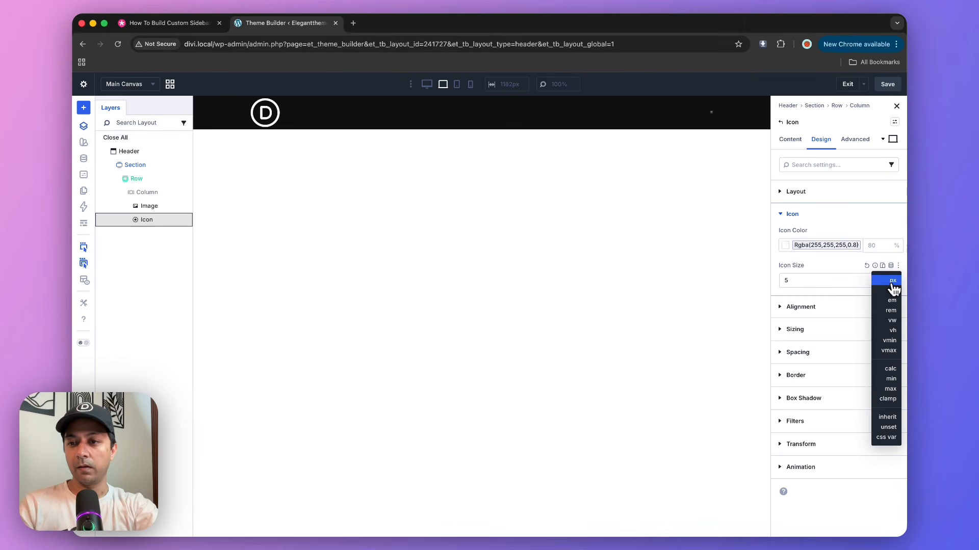
click(893, 320)
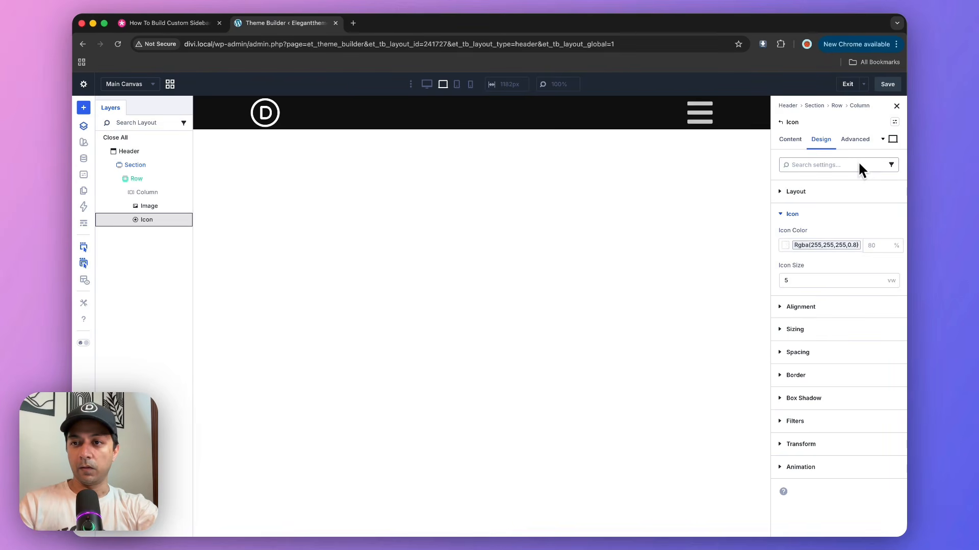
Save and exit the header layout, and reopen the Global Header of the default website template for editing.
click(889, 91)
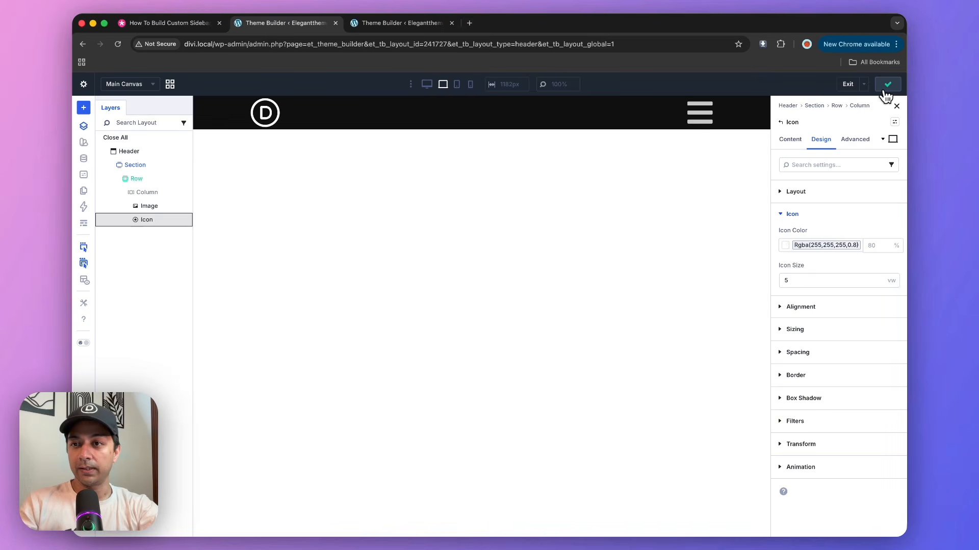
click(848, 84)
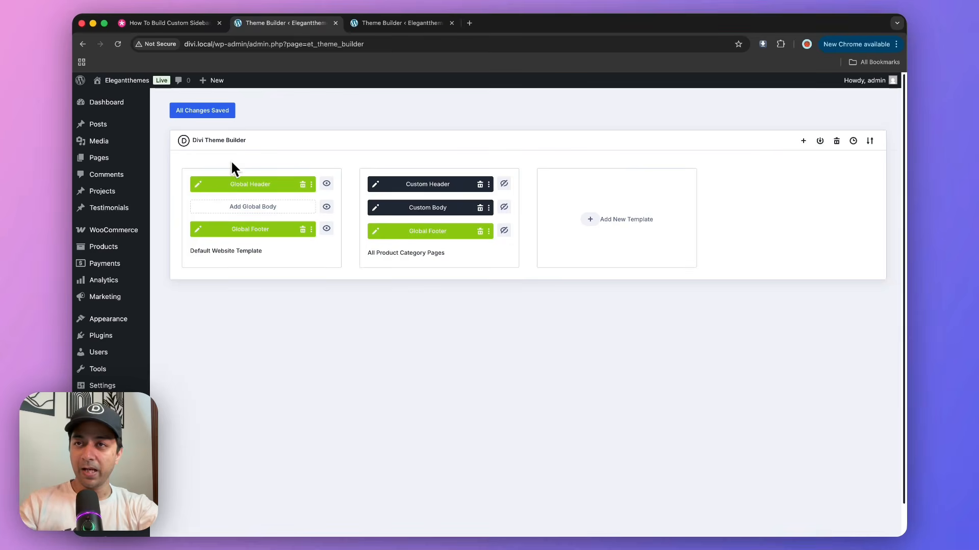
click(197, 186)
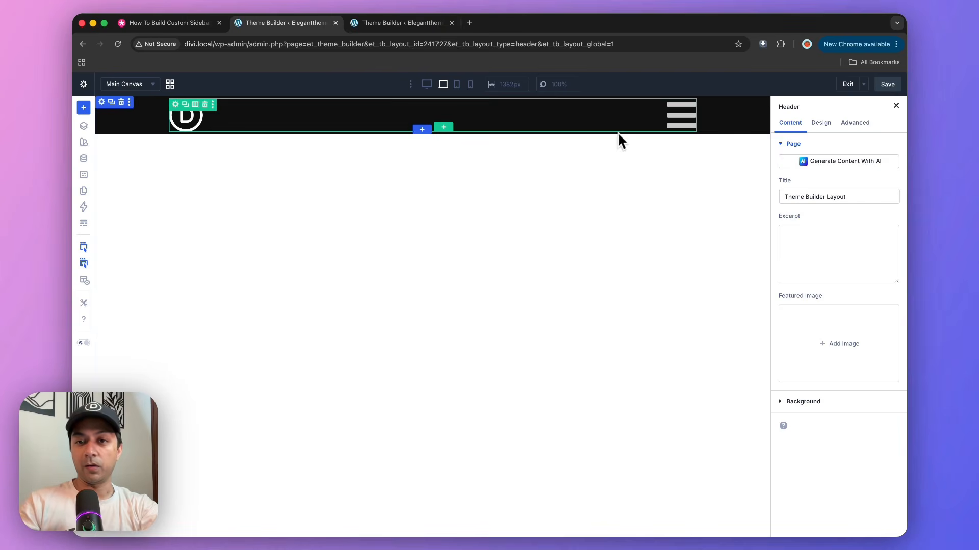
click(670, 125)
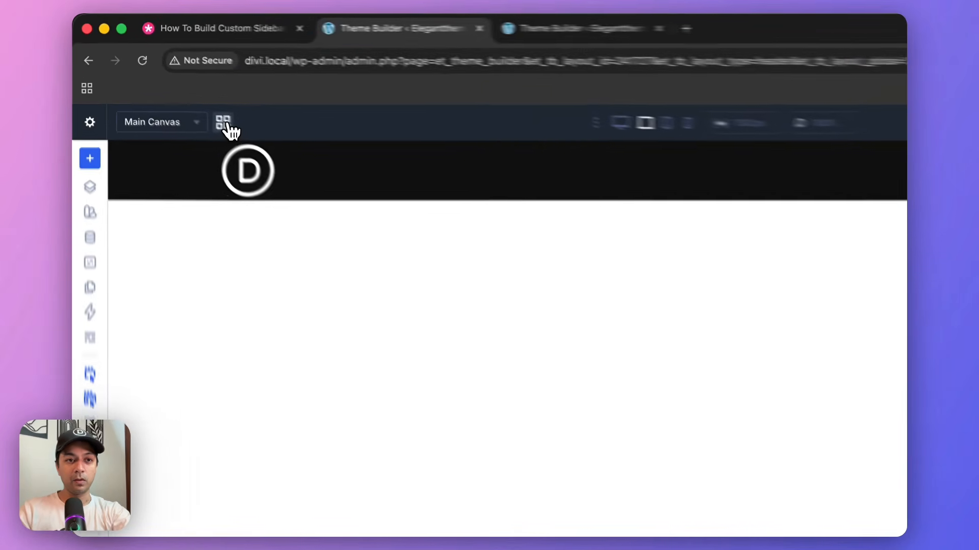
Add a non-global canvas named popupmenu, appended below the main canvas, with a Z index of 10.
click(225, 123)
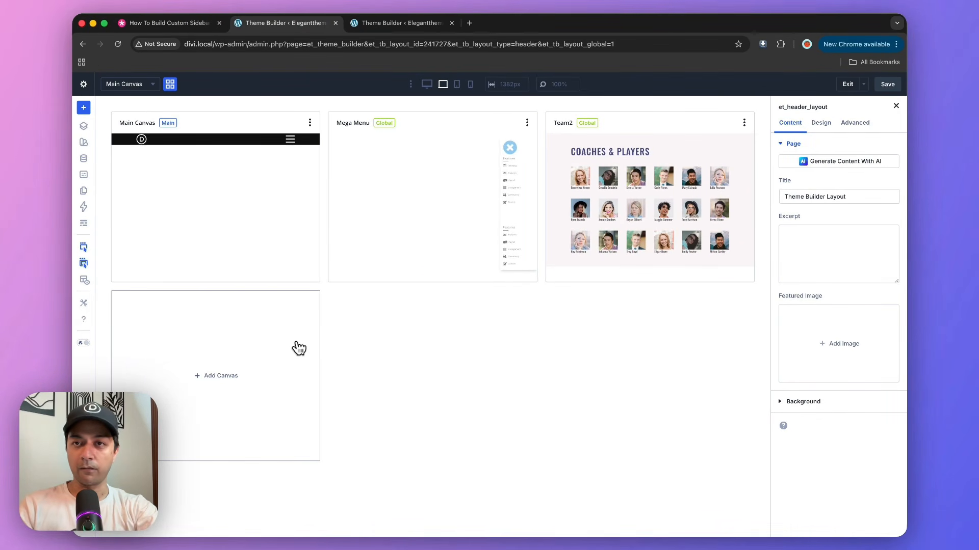
click(299, 349)
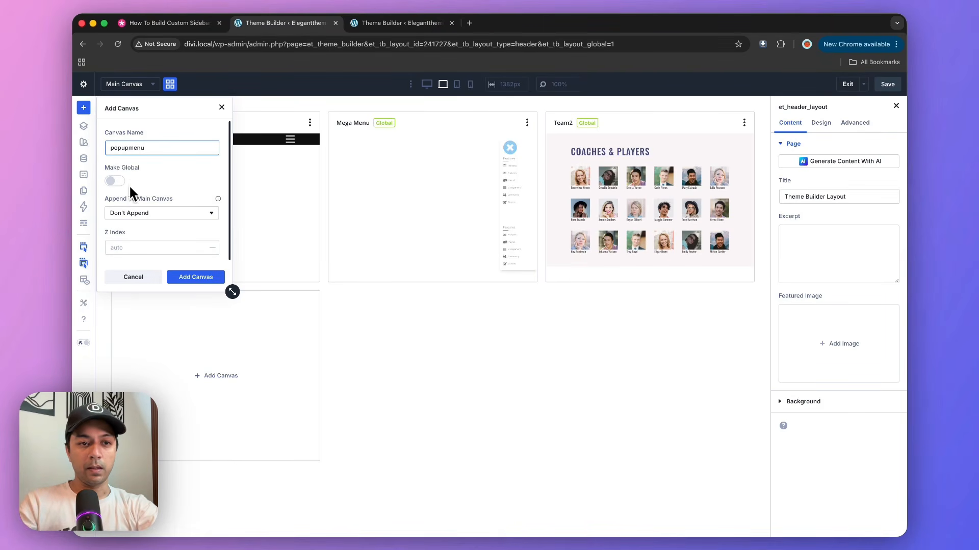
click(163, 235)
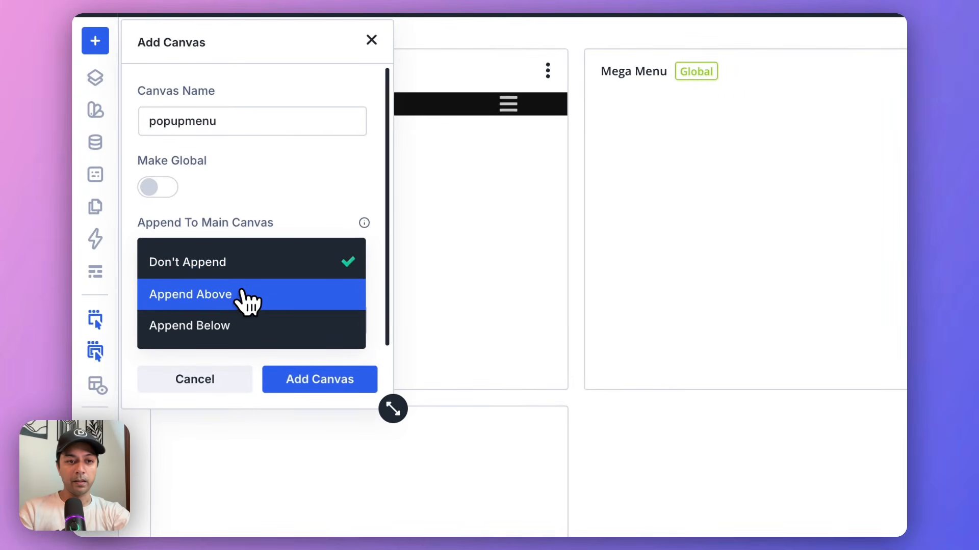
click(253, 332)
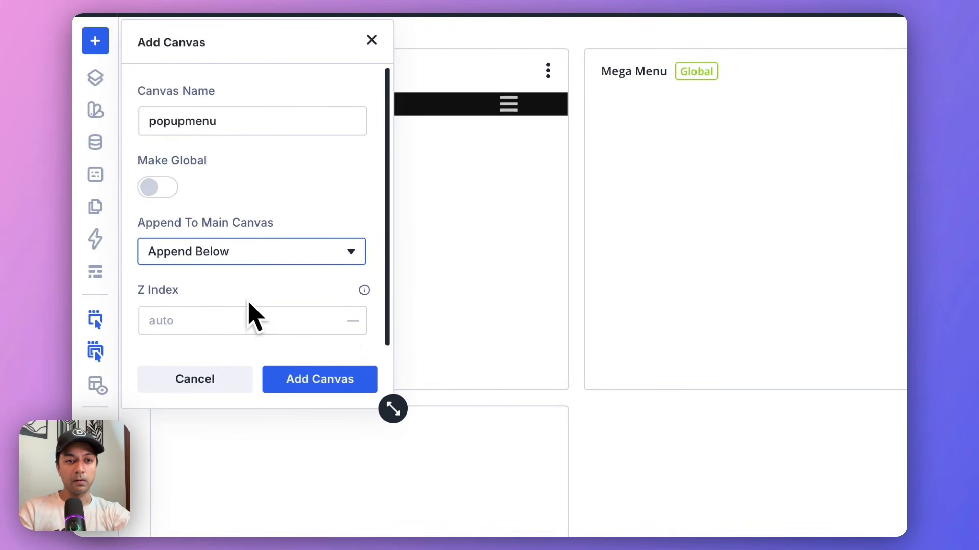
click(237, 319)
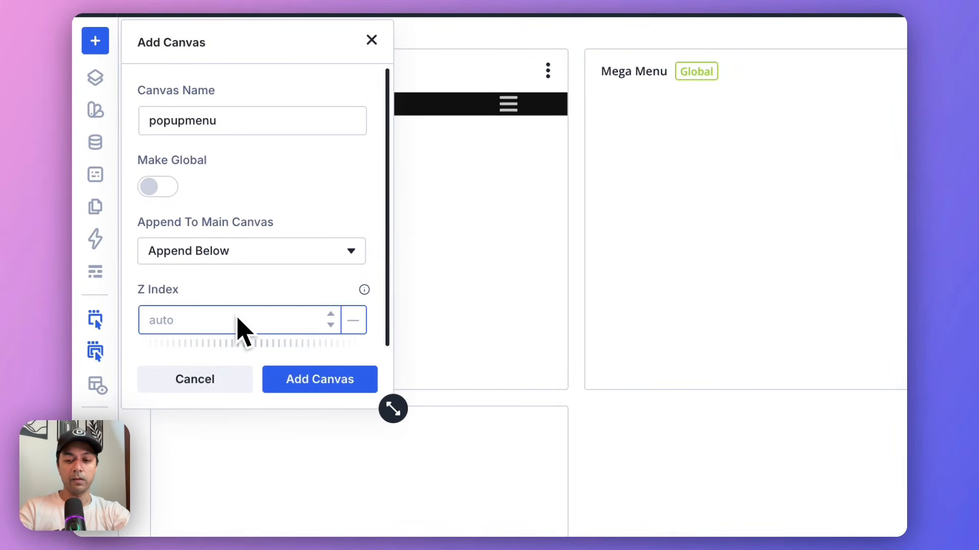
text(10)
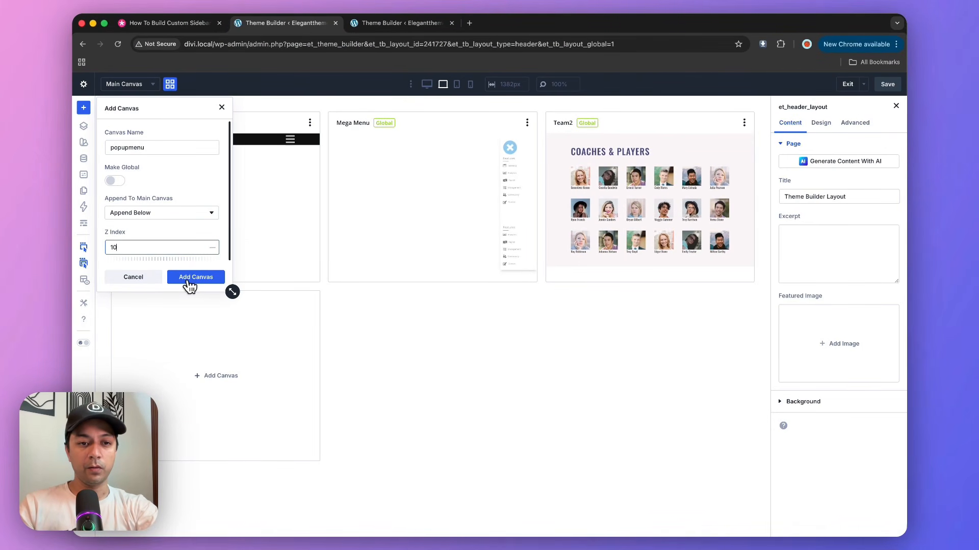
click(190, 278)
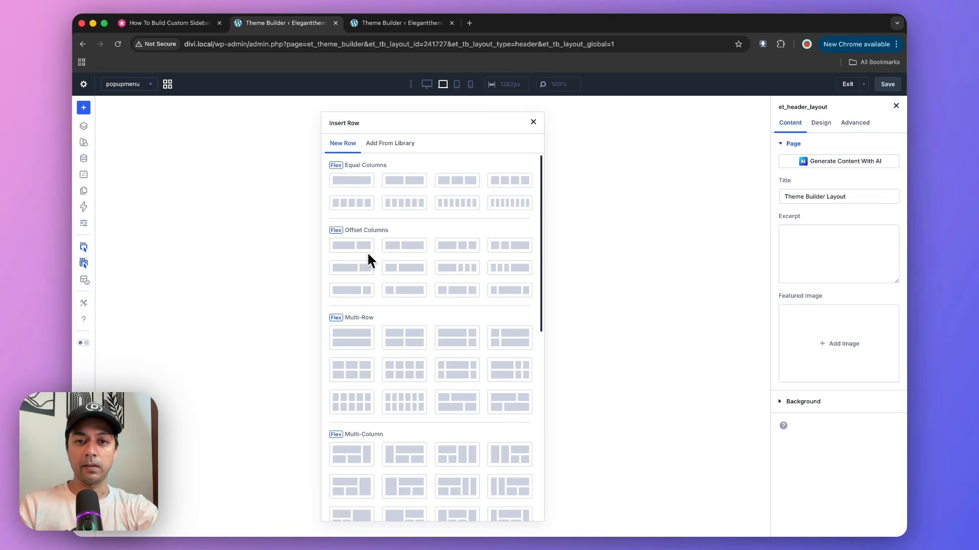
Insert a single-column row in the popupmenu canvas and set its background to the light grey global color #Ececec.
click(362, 188)
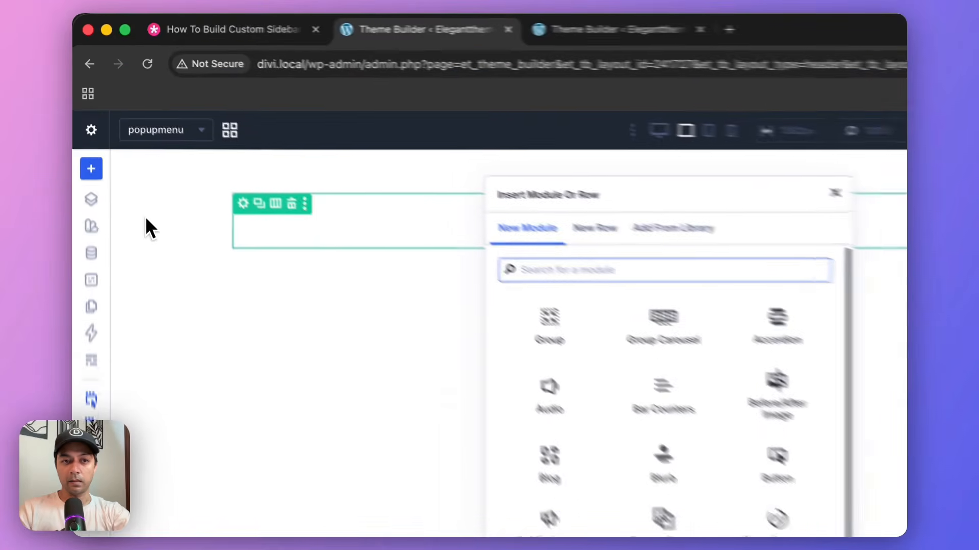
click(116, 136)
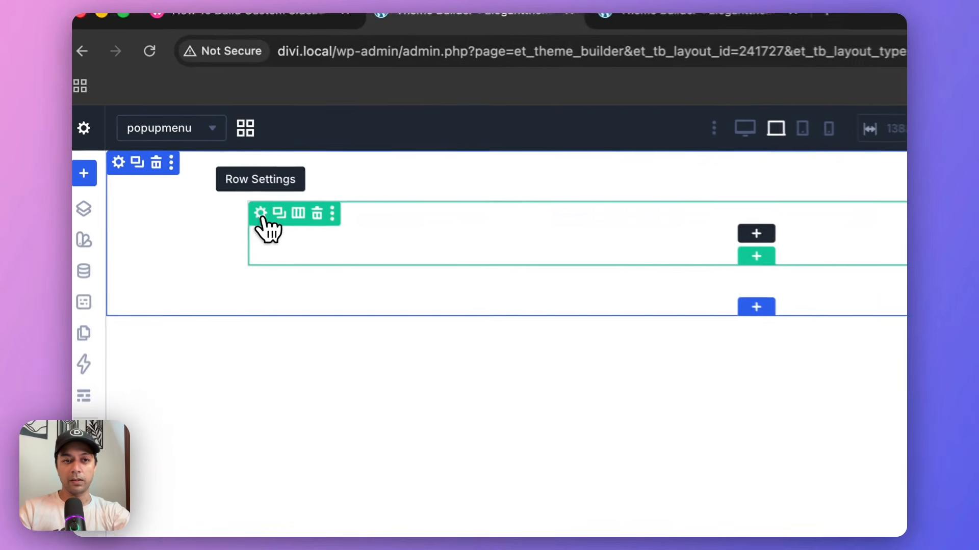
click(261, 213)
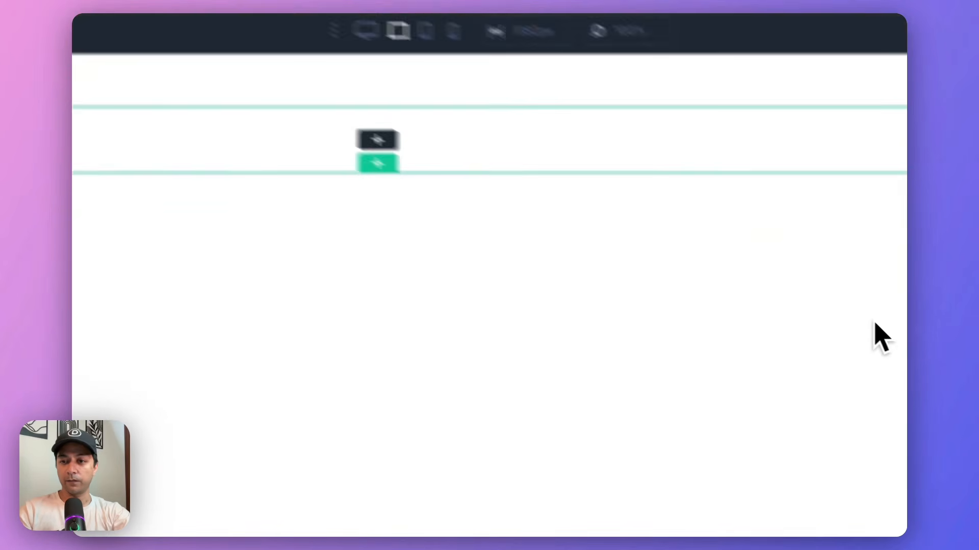
click(687, 329)
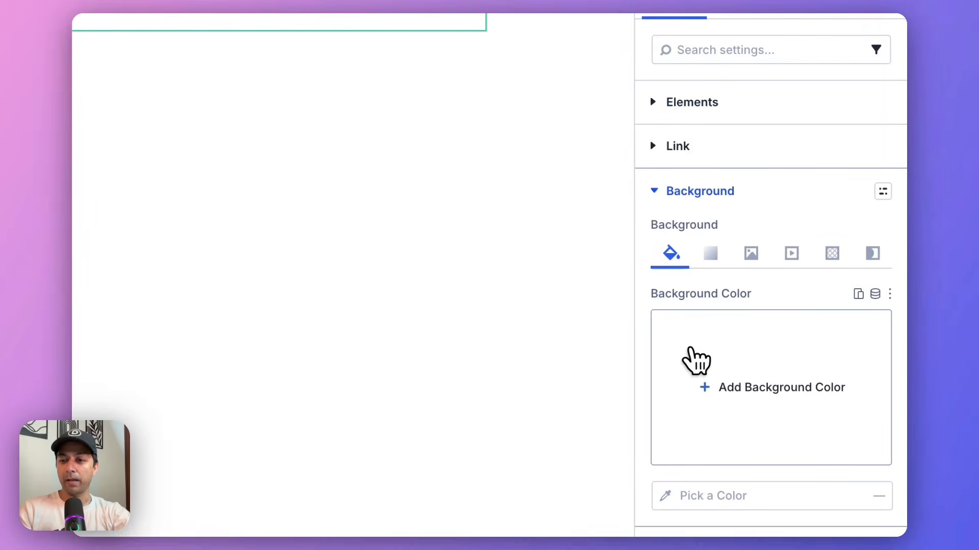
click(709, 389)
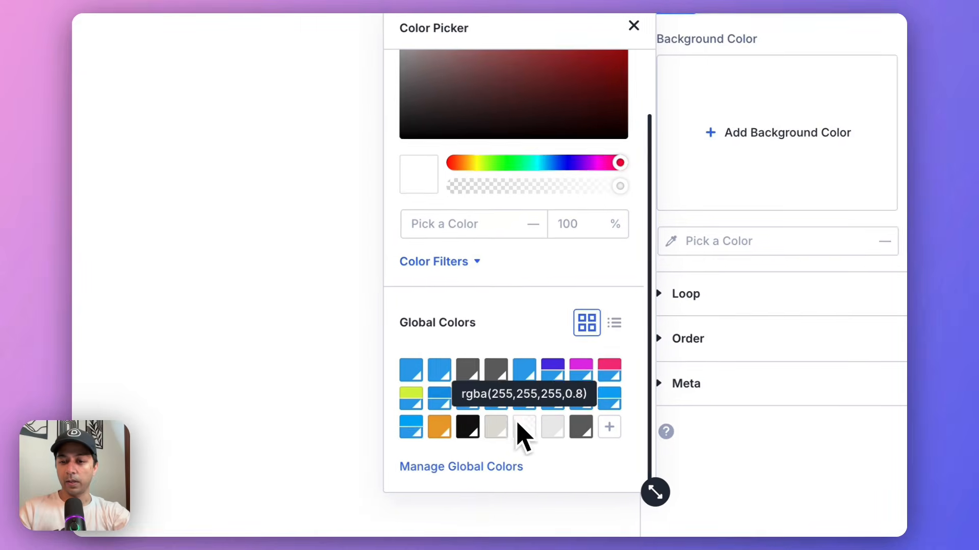
click(564, 441)
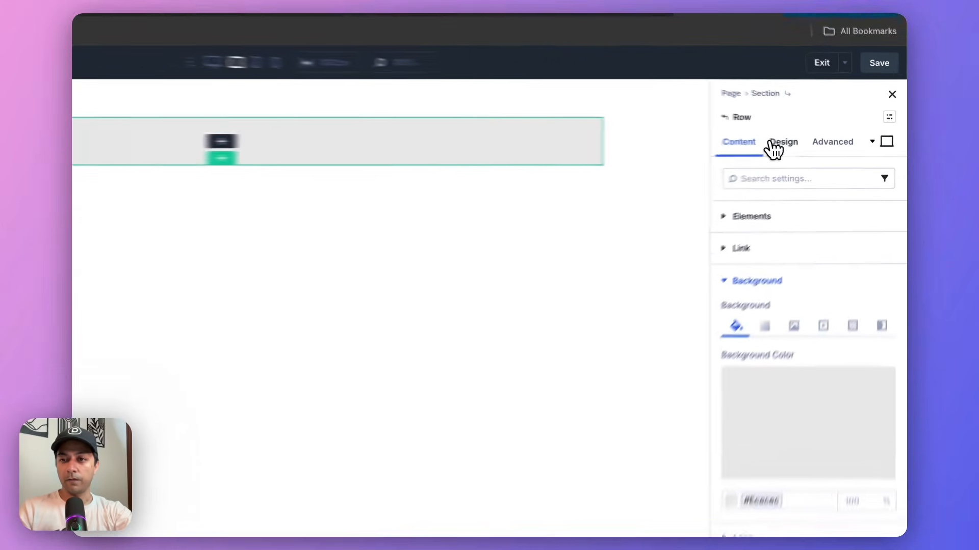
Set the grey row's width to 250 px.
click(774, 147)
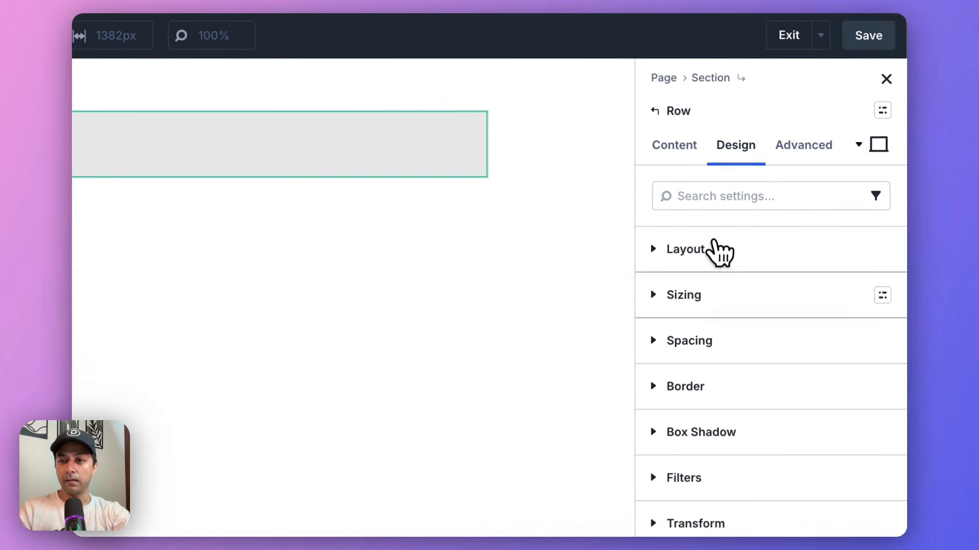
click(696, 303)
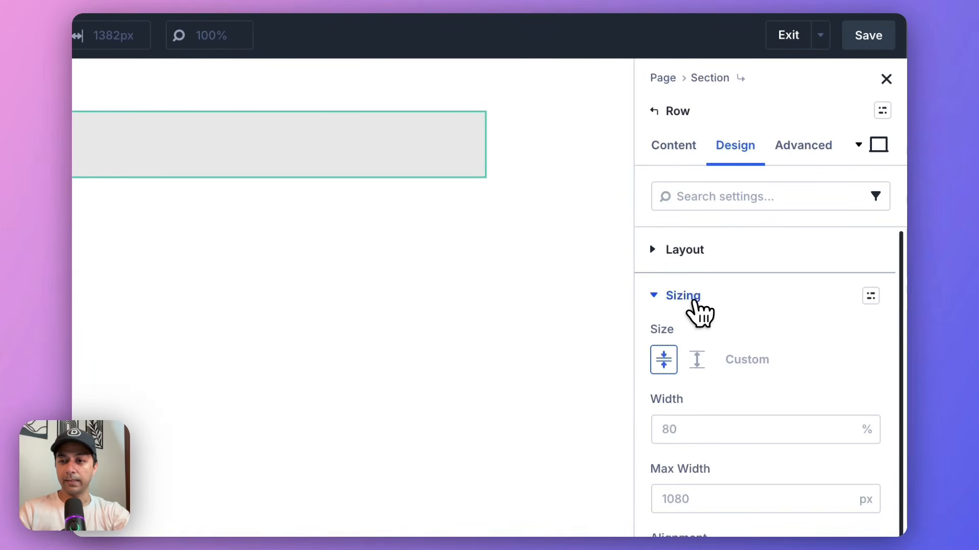
click(780, 356)
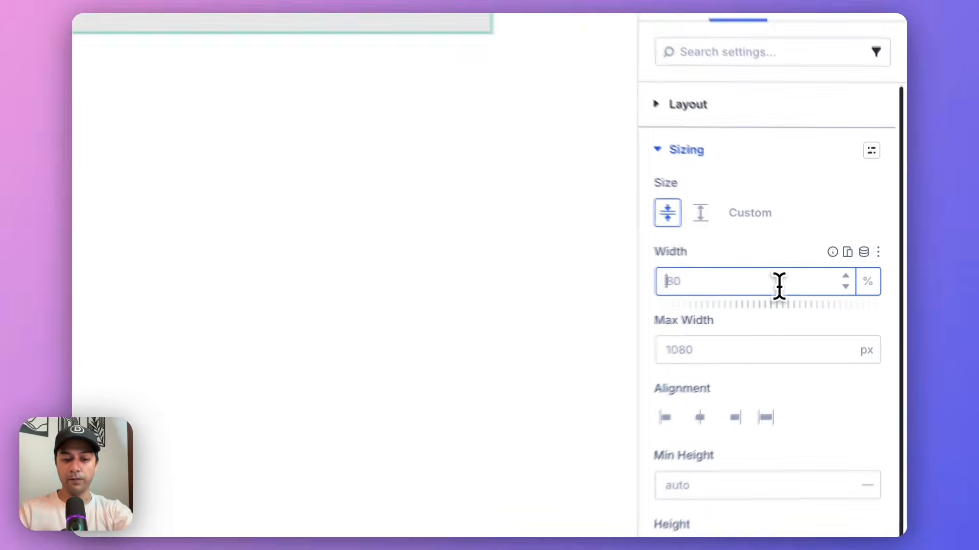
text(250px)
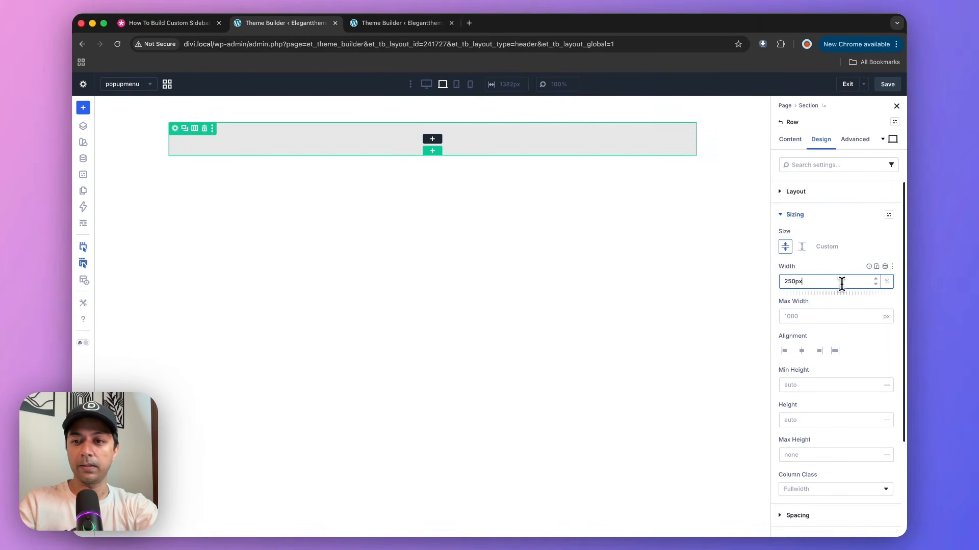
key(Tab)
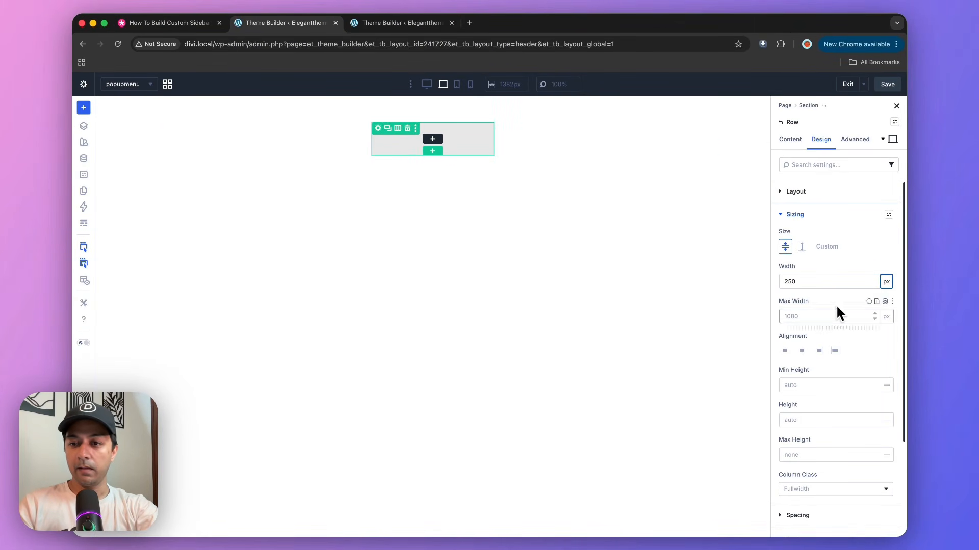
Set the grey row's height to 100 vh.
scroll(826, 401, down, 2)
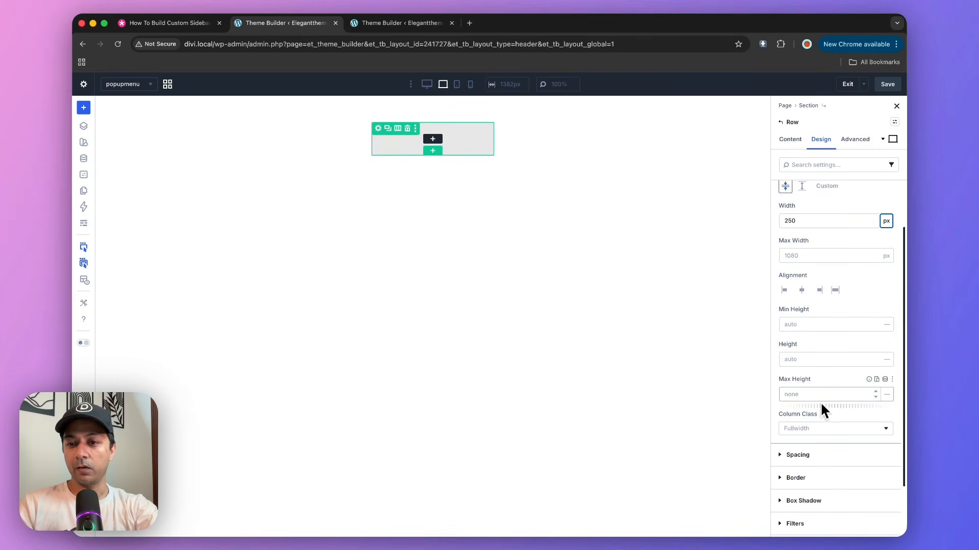
click(813, 364)
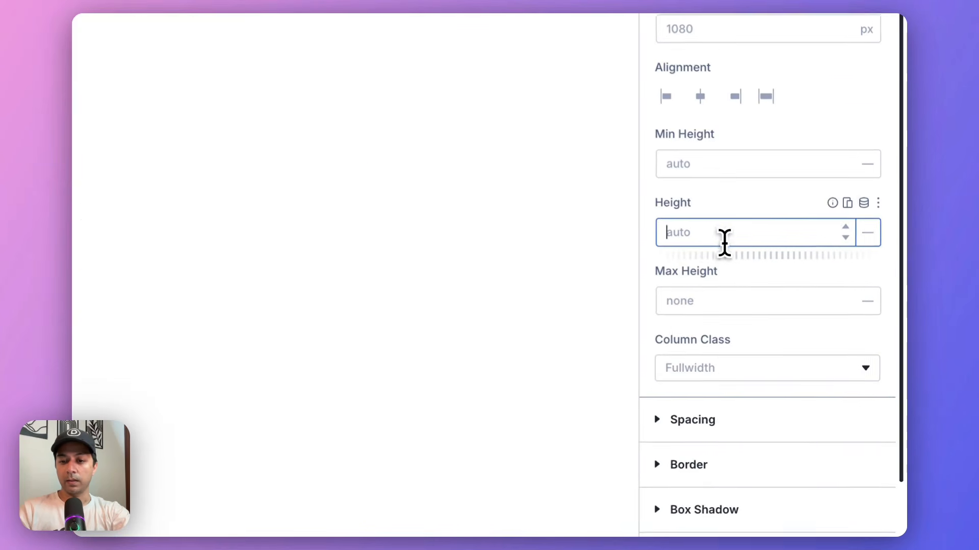
text(100)
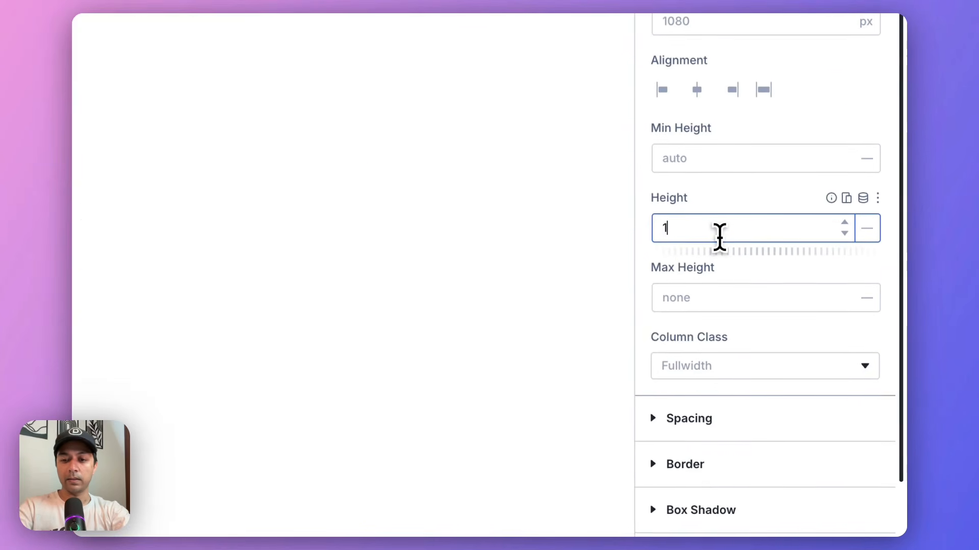
key(Tab)
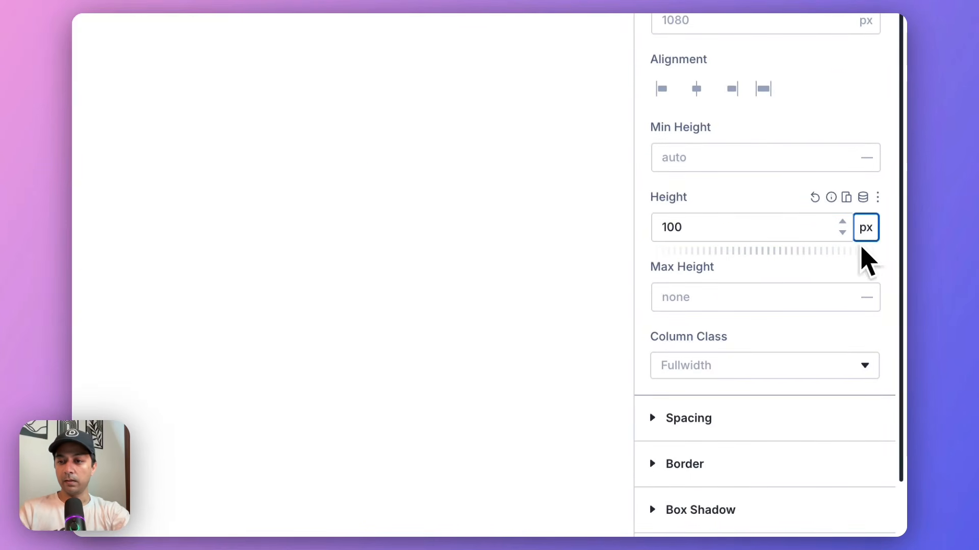
click(865, 232)
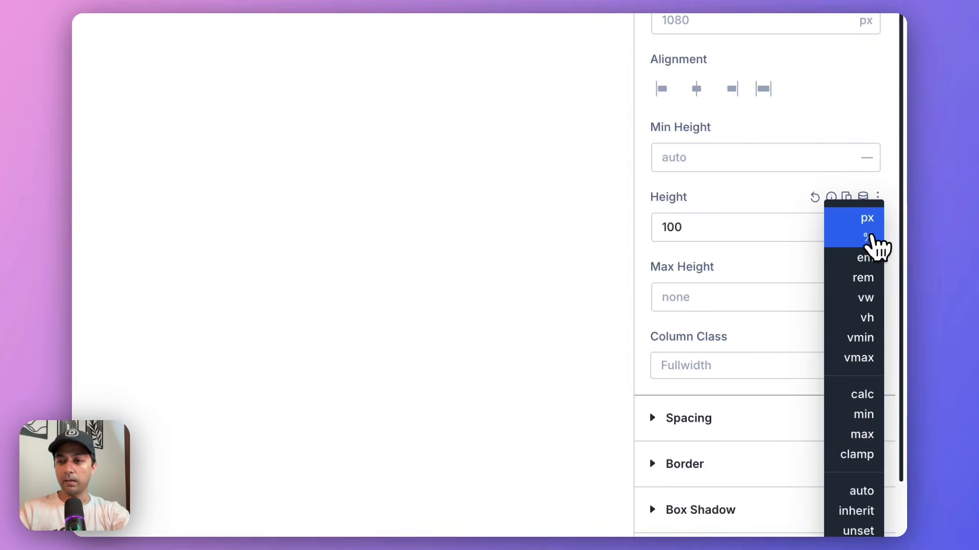
click(878, 300)
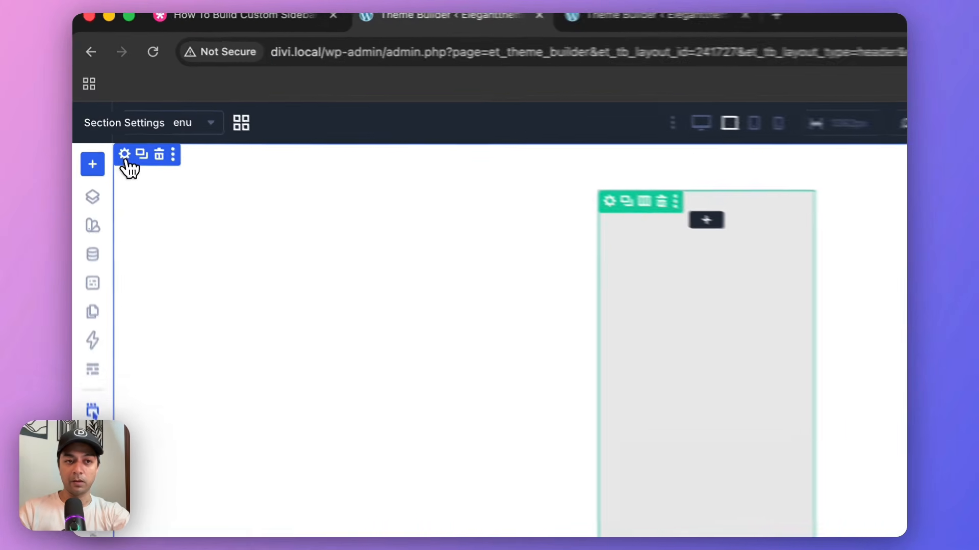
Set the section's top, bottom, left and right padding to 0 px.
click(102, 103)
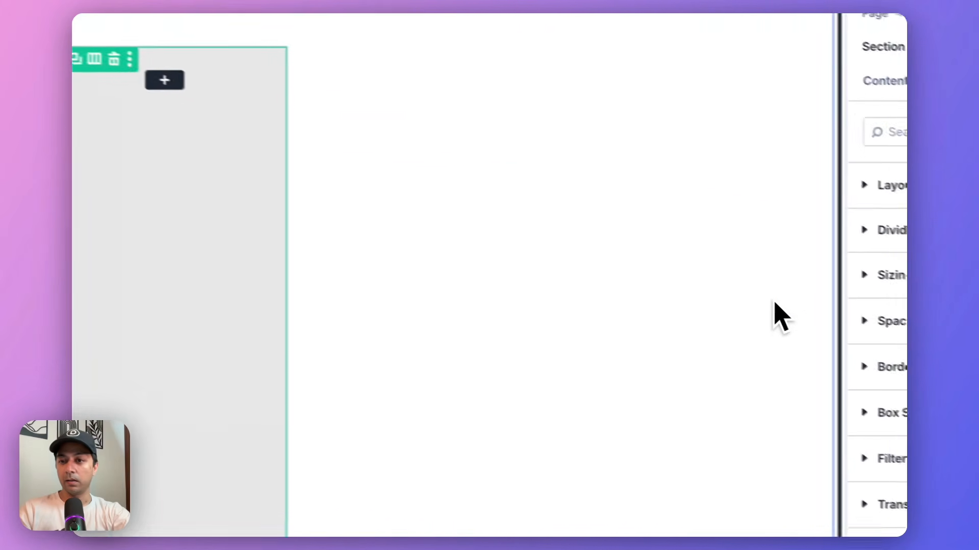
click(866, 326)
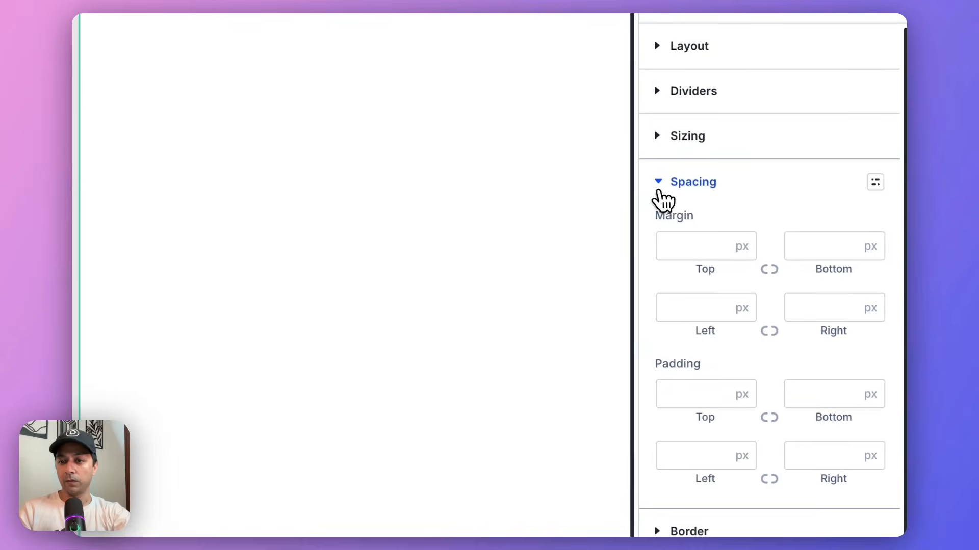
click(691, 389)
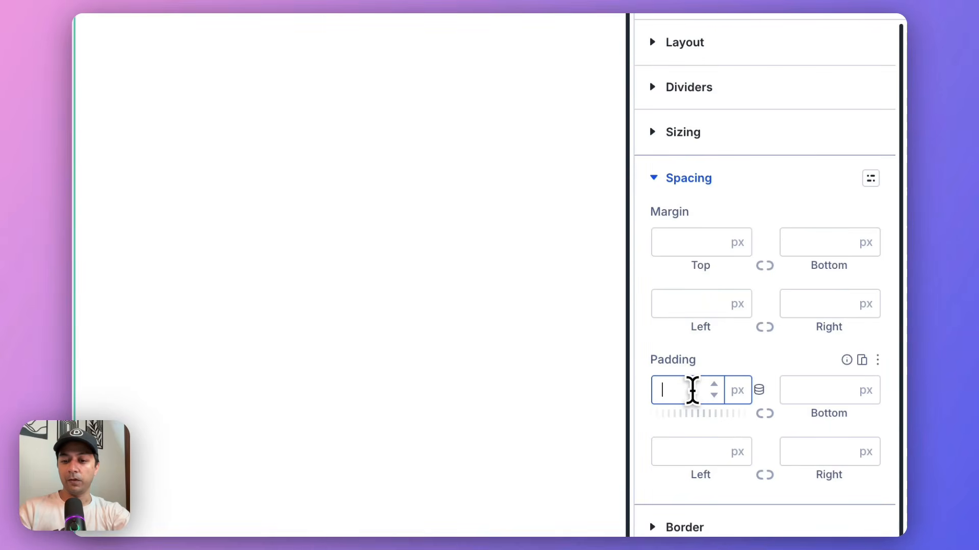
text(0)
key(Tab)
text(0)
key(Tab)
text(0)
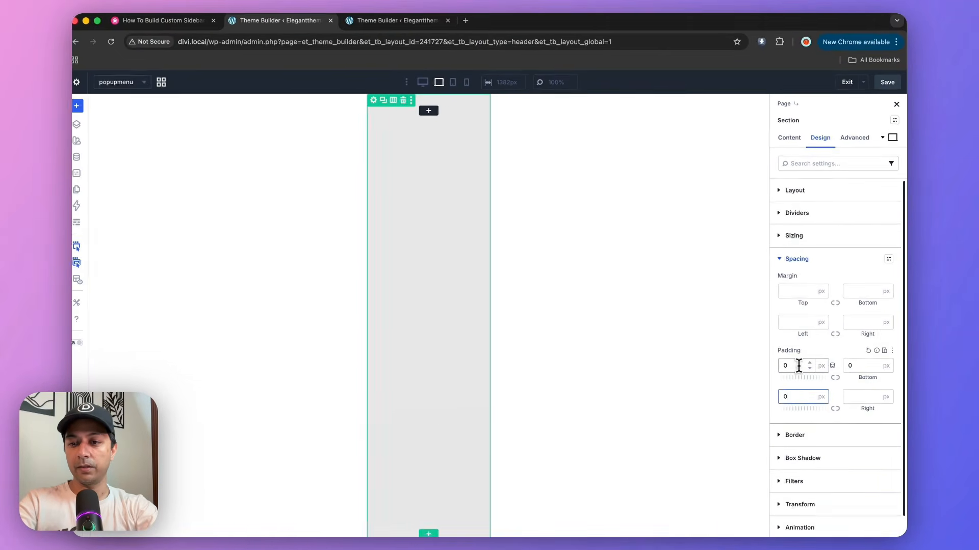
key(Tab)
text(0)
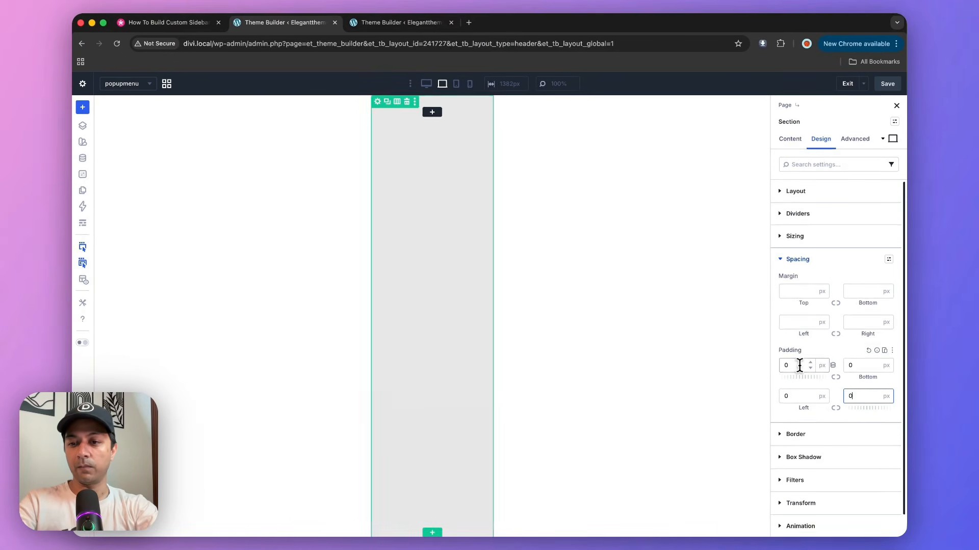
click(718, 305)
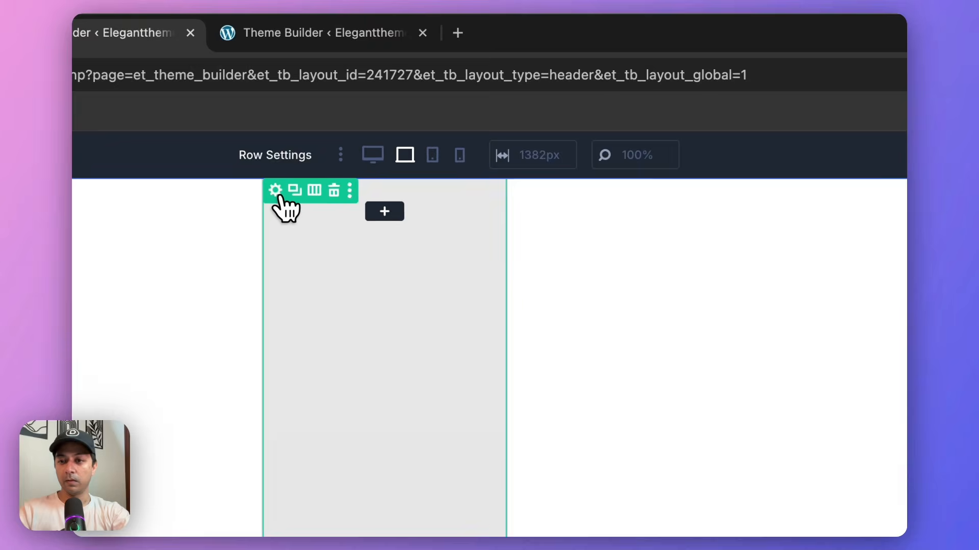
Give the grey row a Fixed position with its offset origin at the top-right corner.
click(278, 193)
click(865, 229)
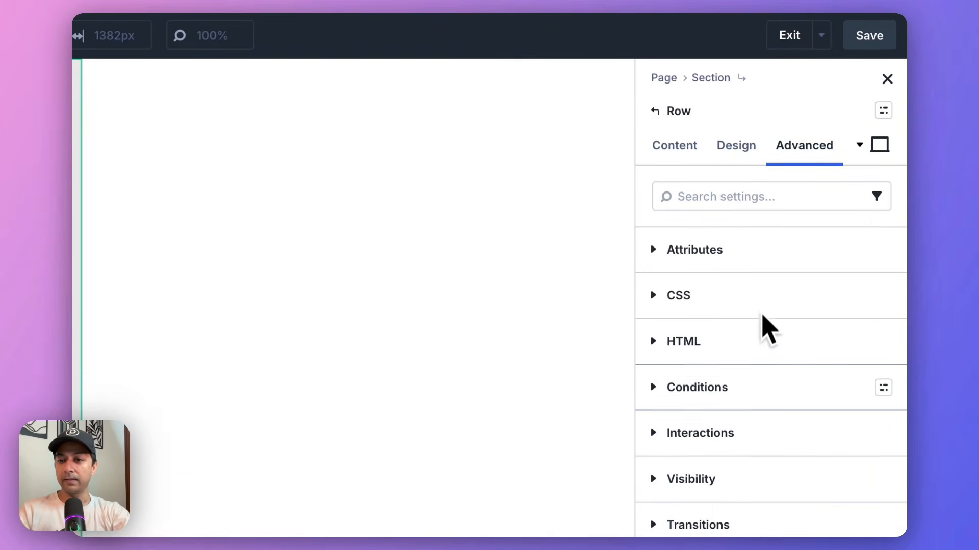
scroll(739, 346, down, 5)
click(685, 318)
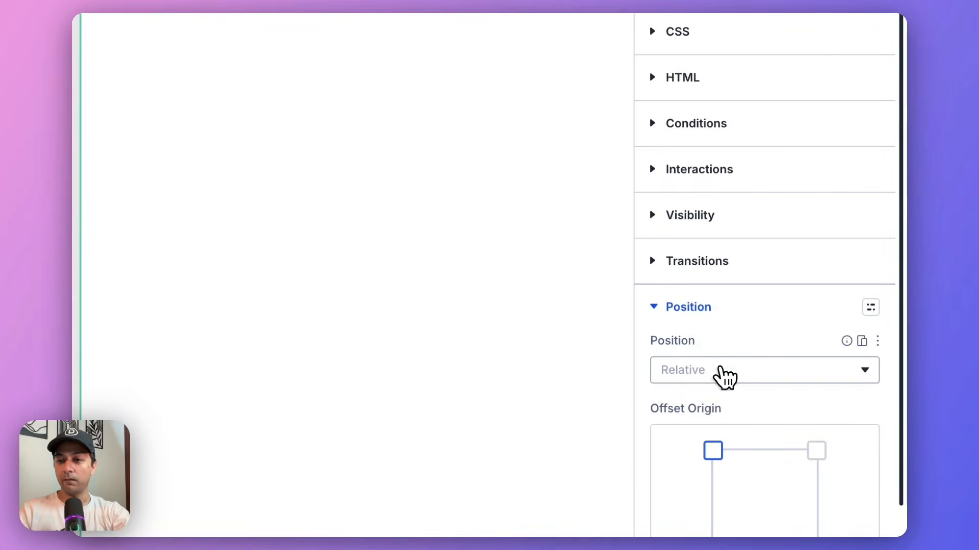
click(724, 372)
scroll(729, 383, down, 3)
click(713, 400)
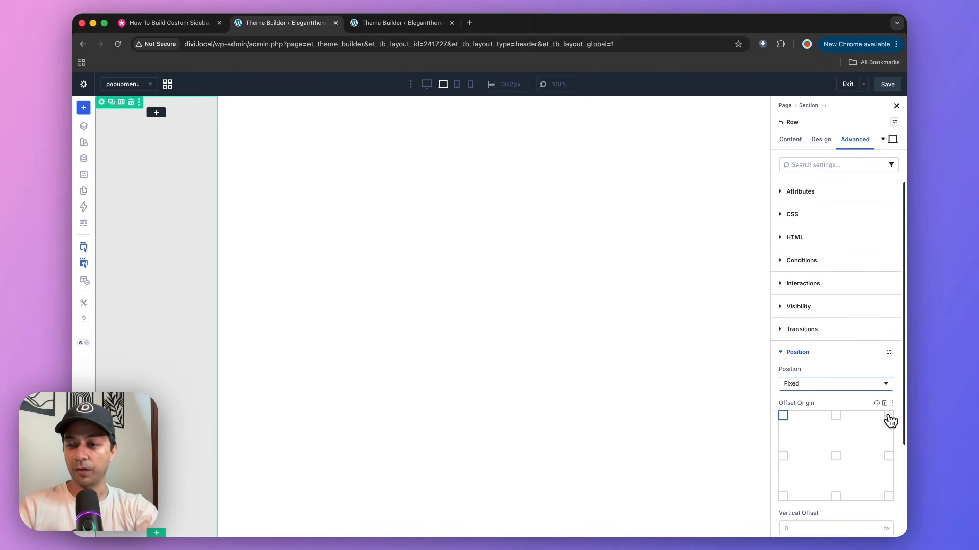
click(888, 416)
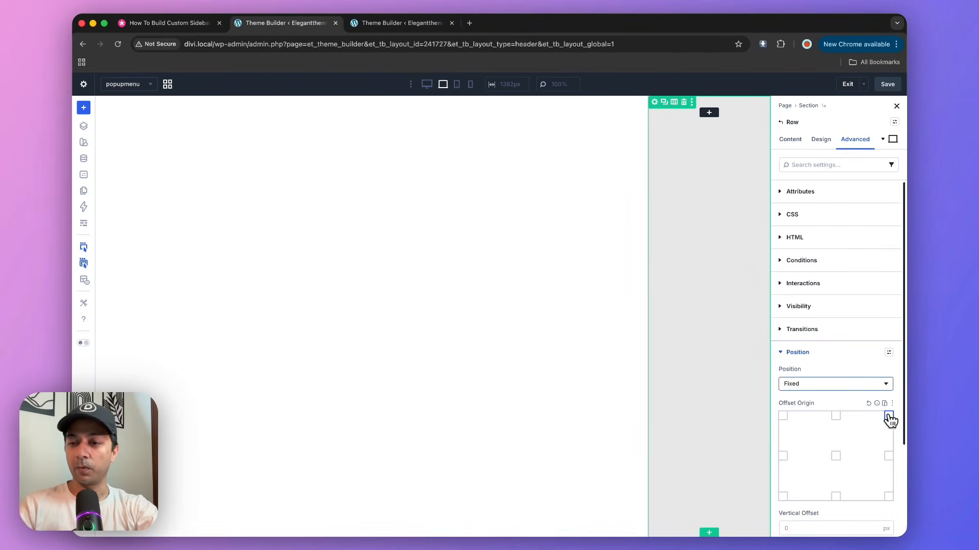
Set the fixed row's Z index to 10 and save the layout.
scroll(861, 423, down, 3)
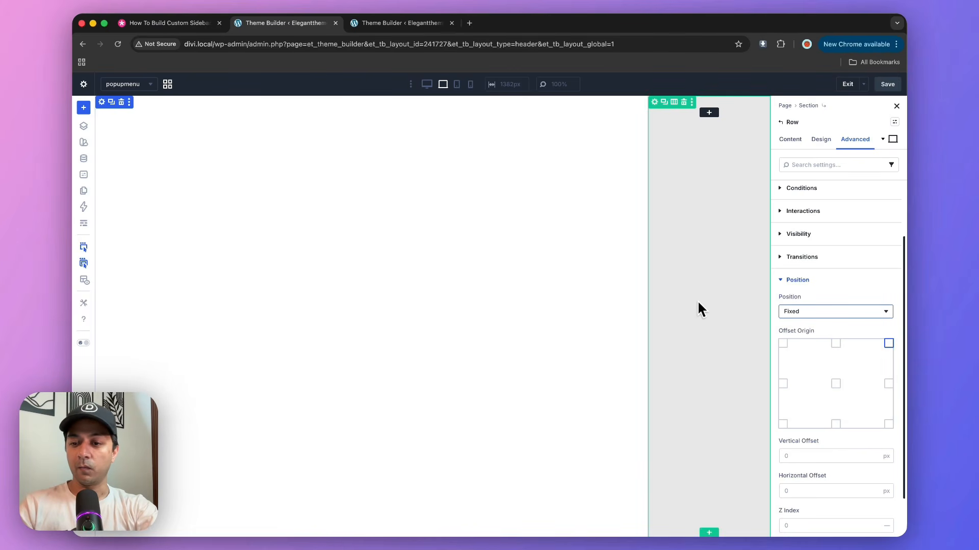
scroll(835, 514, down, 2)
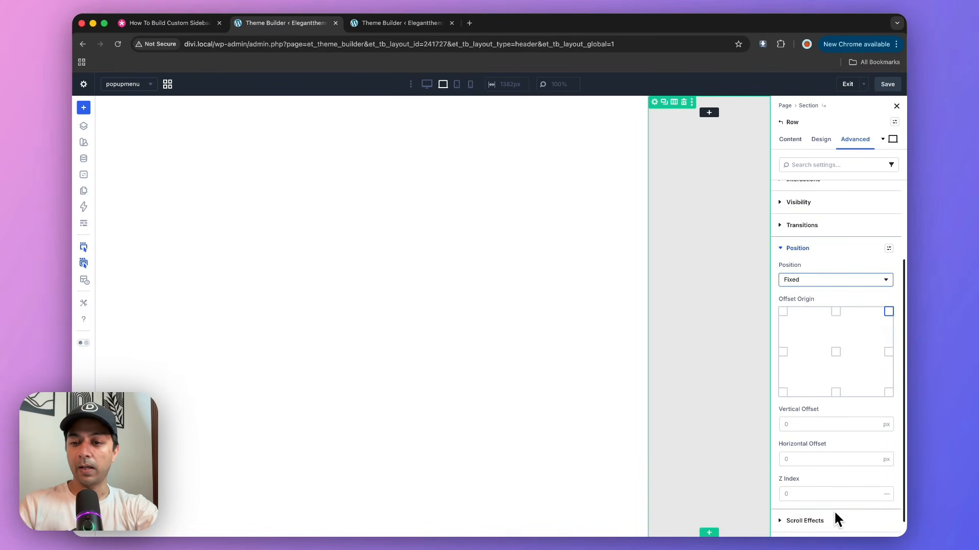
scroll(834, 509, down, 1)
click(808, 480)
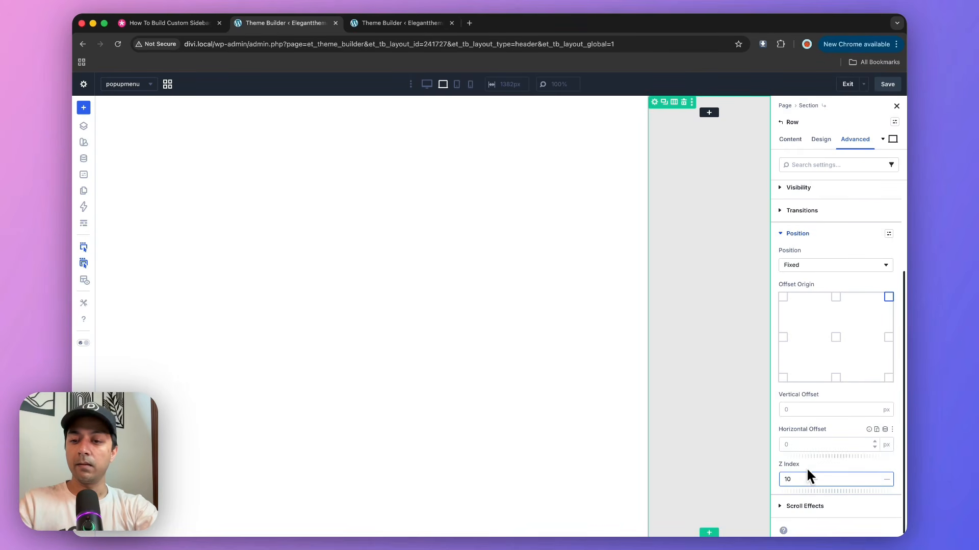
click(886, 88)
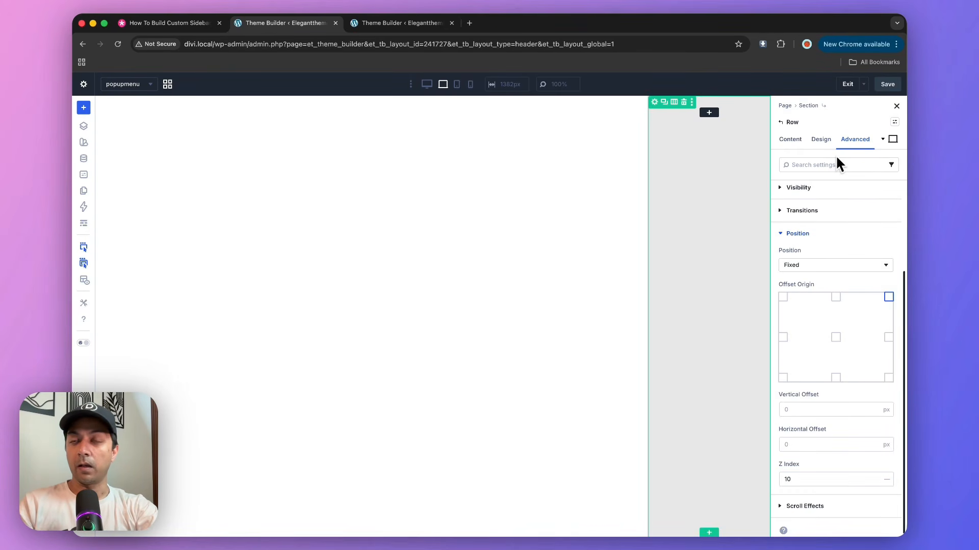
Add an Icon module to the sidebar row and choose the filled circle close (X) icon for it.
click(710, 114)
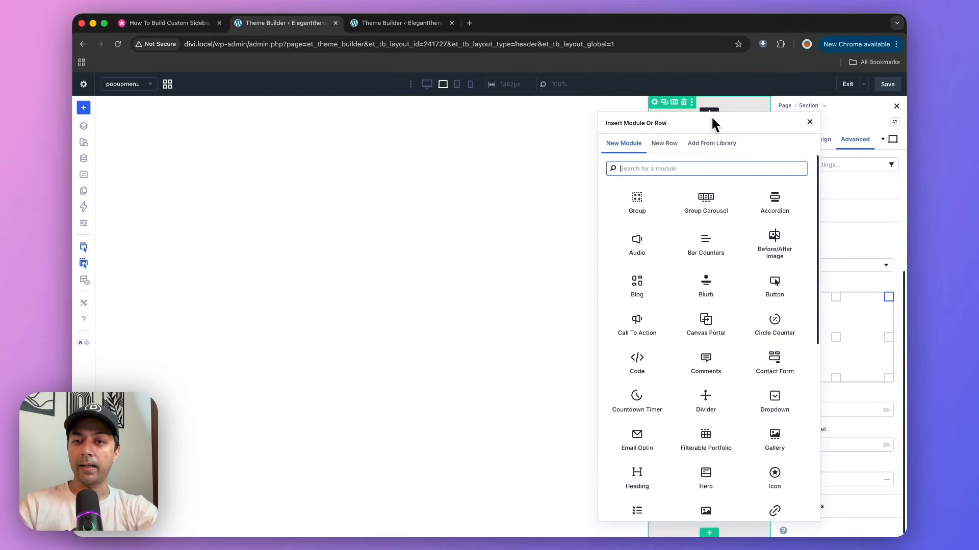
text(icon)
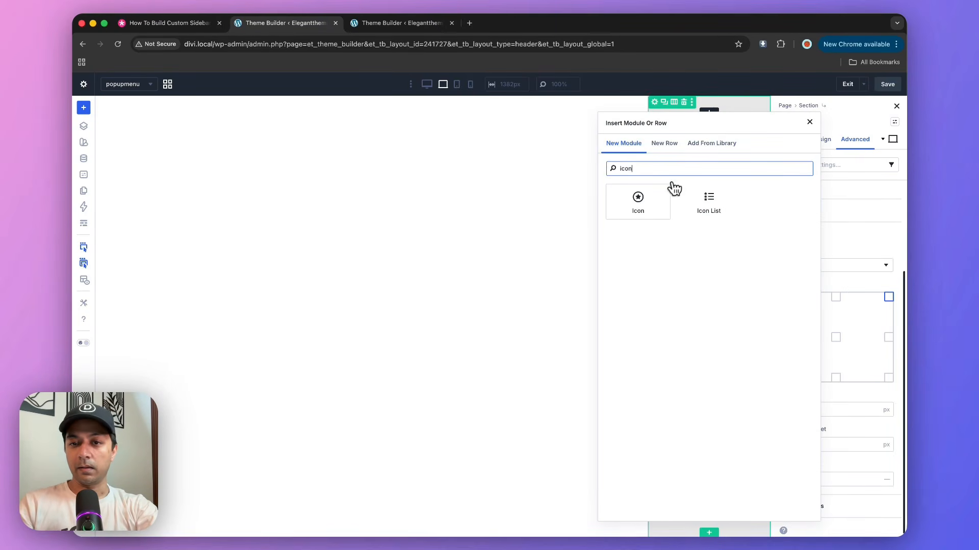
click(637, 209)
click(796, 220)
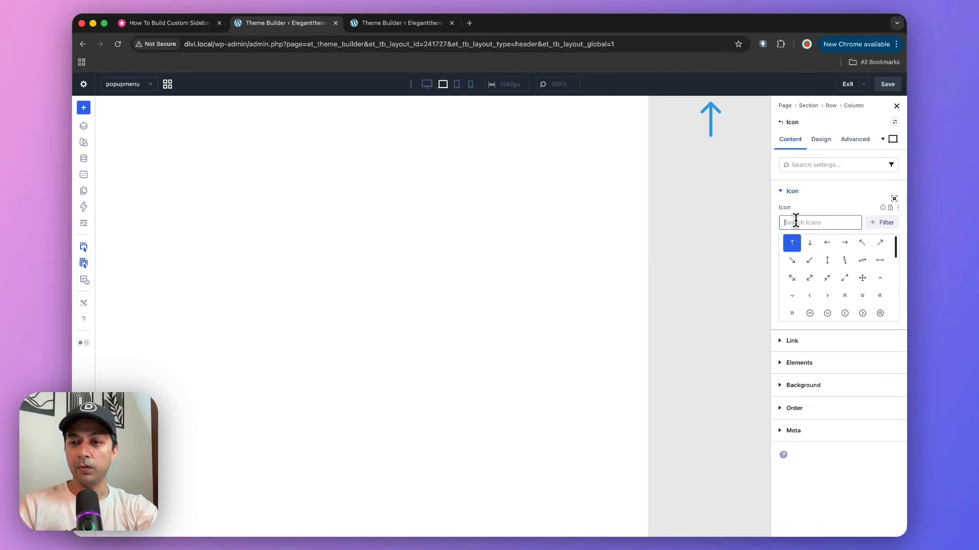
text(clo)
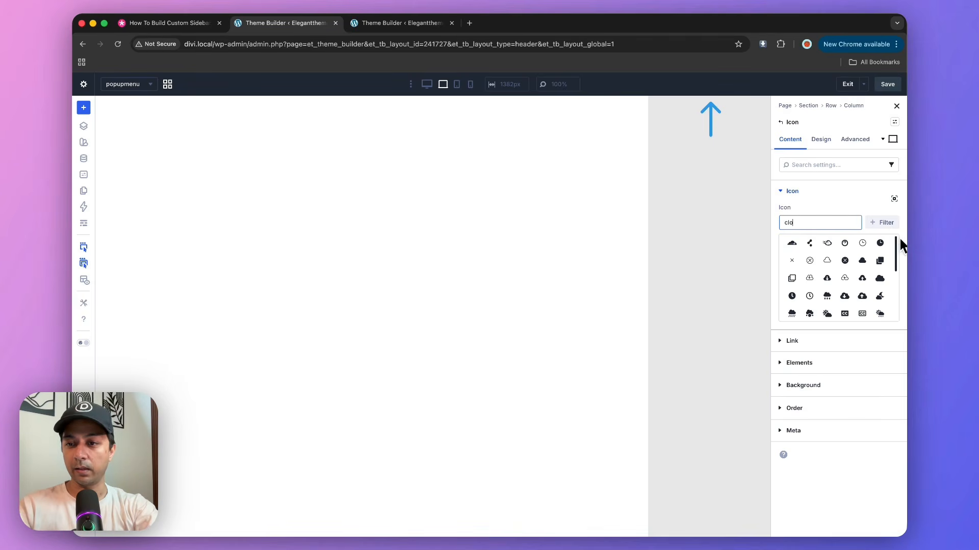
click(846, 262)
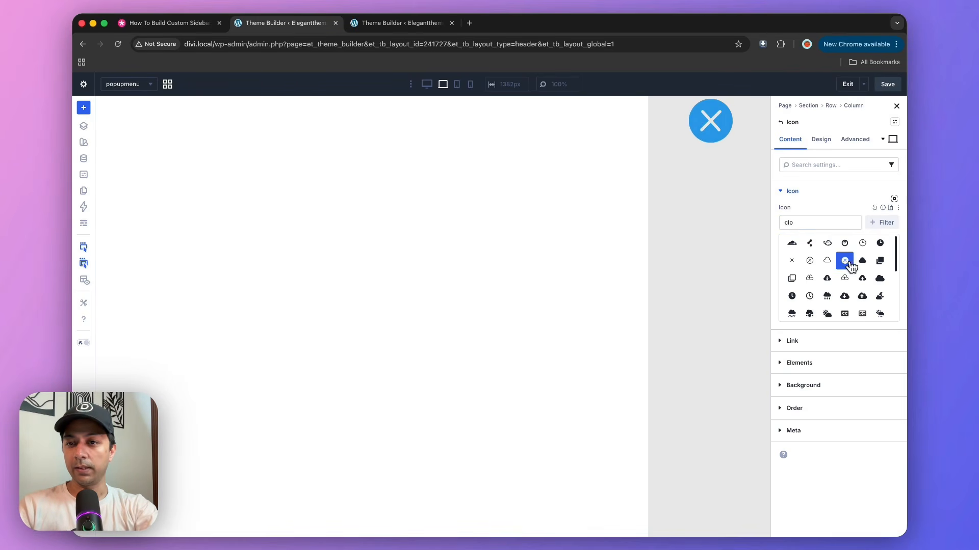
click(795, 193)
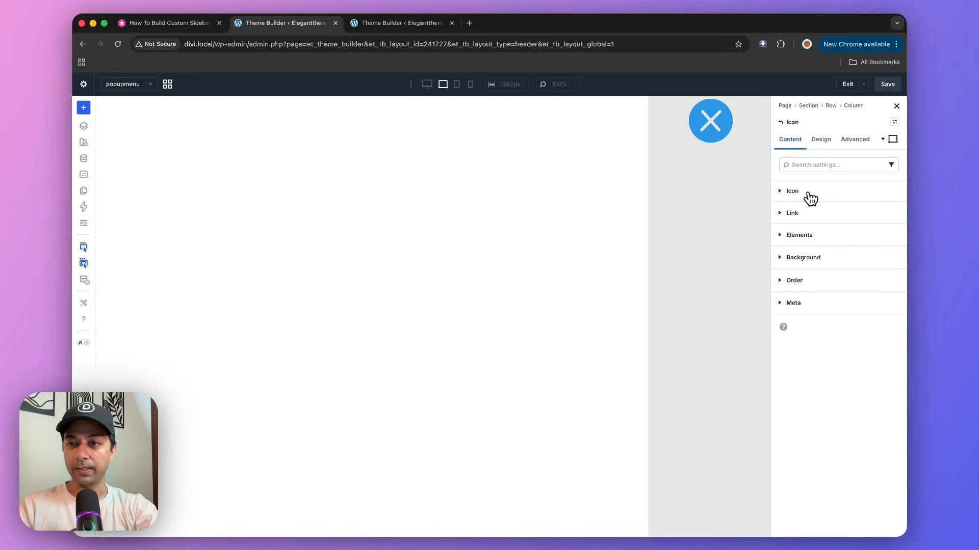
Recolour the close icon with the 45 Deg Hue colour and set its icon size to 30 px.
click(819, 139)
click(802, 280)
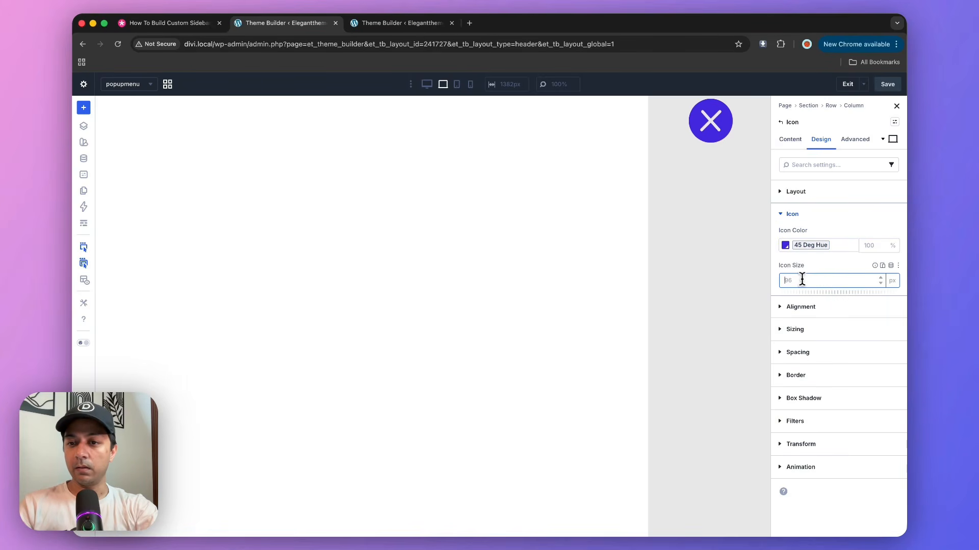
text(30)
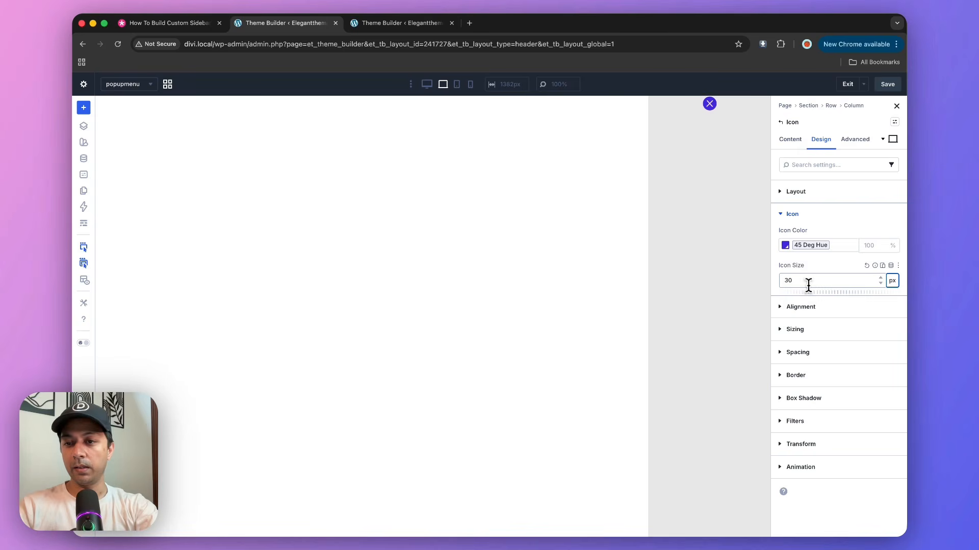
Give the close icon an Absolute position with a top-left offset origin and a horizontal offset of -14 px.
click(858, 145)
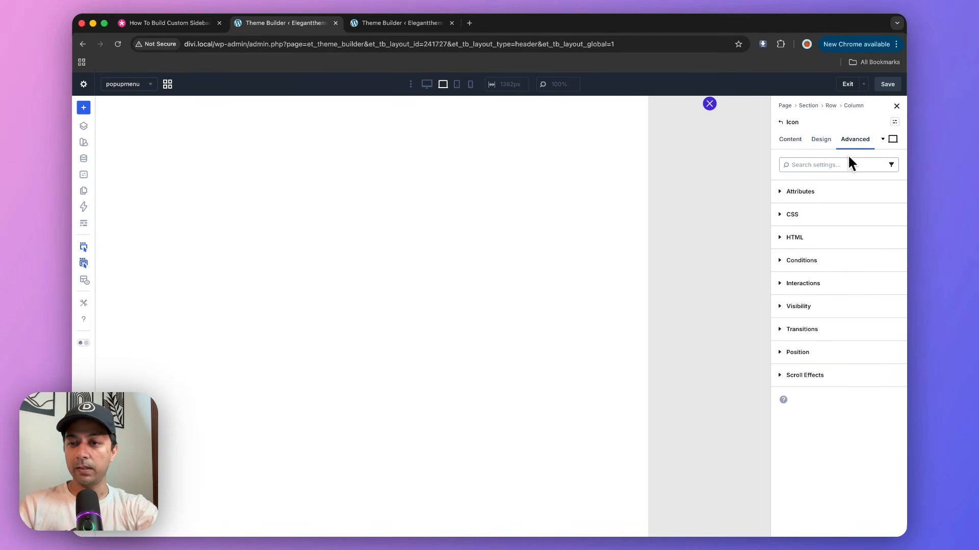
click(800, 355)
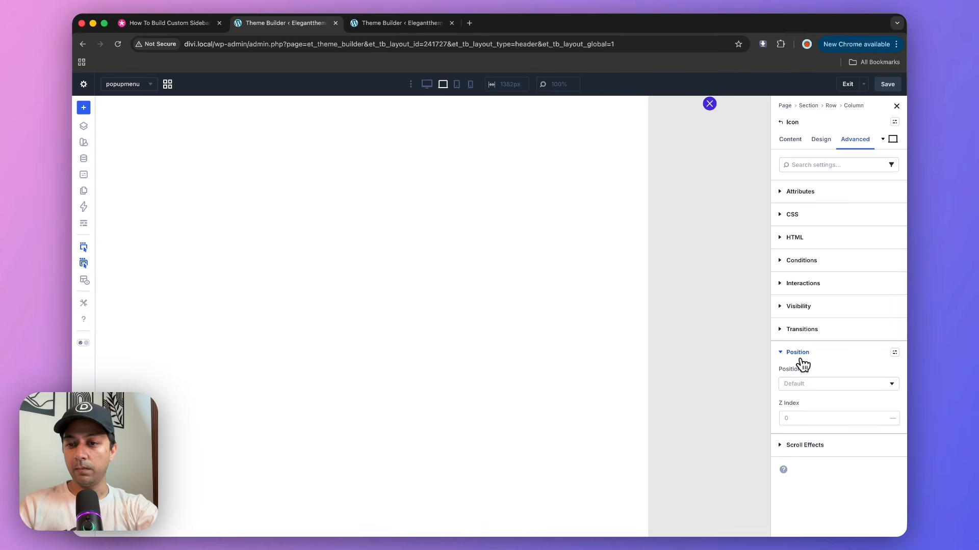
click(809, 386)
click(805, 419)
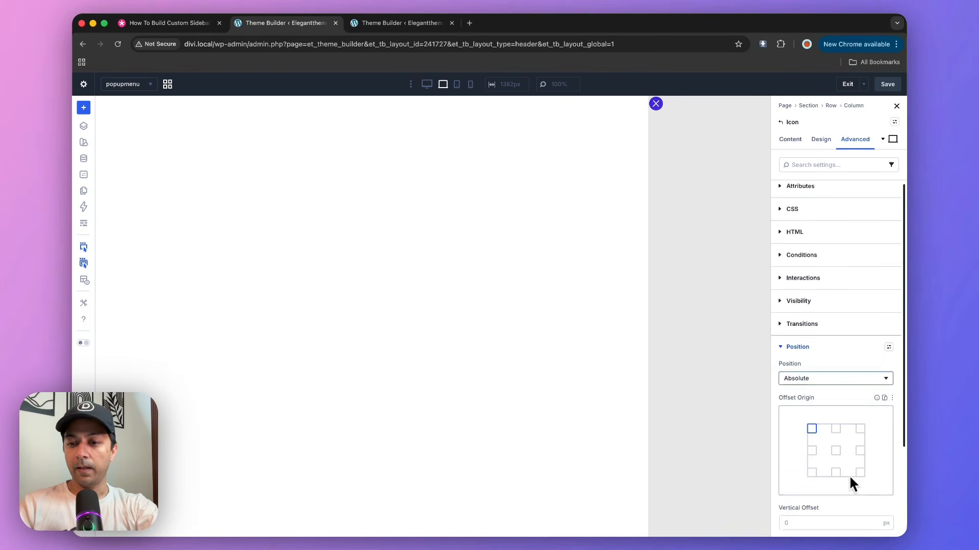
scroll(847, 477, down, 3)
drag(836, 477, 836, 477)
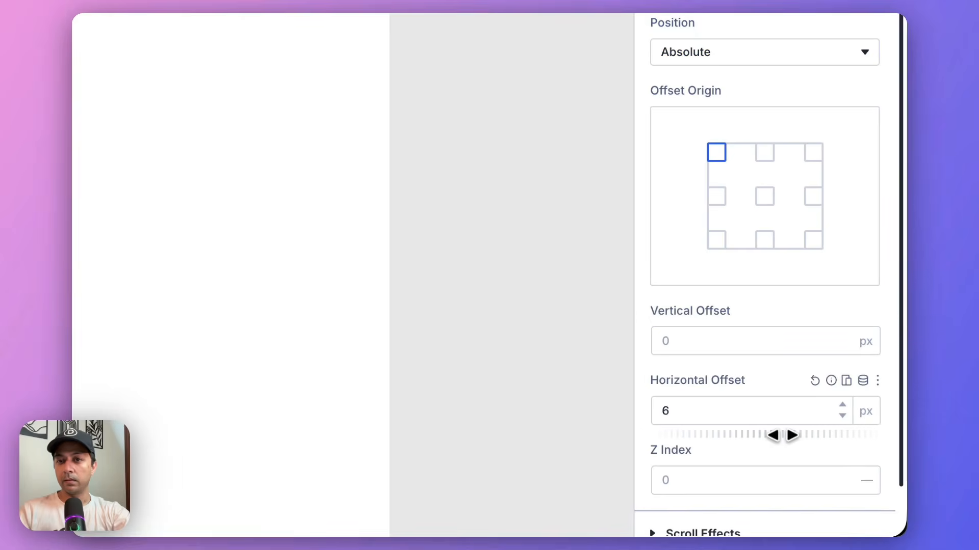
drag(775, 432, 773, 432)
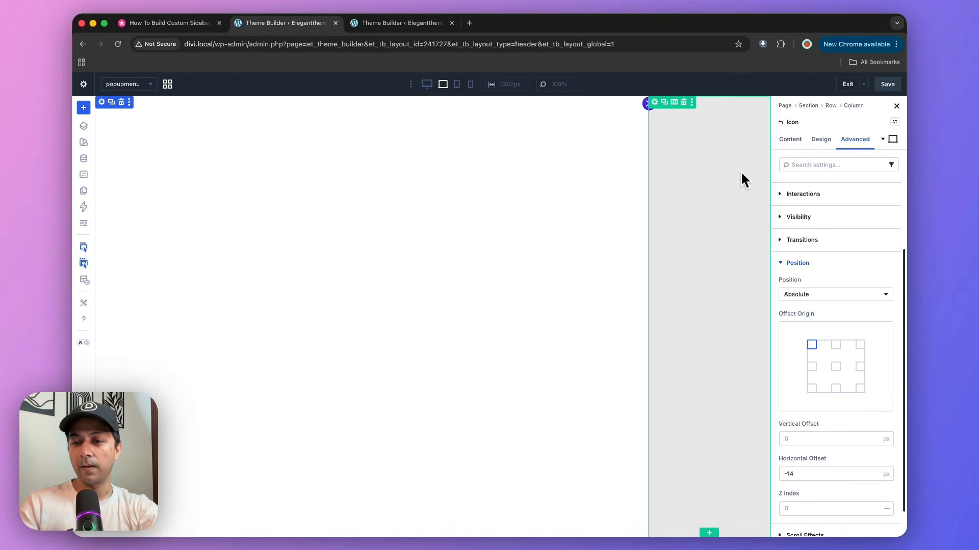
Set the close icon's Z index to 100.
click(808, 509)
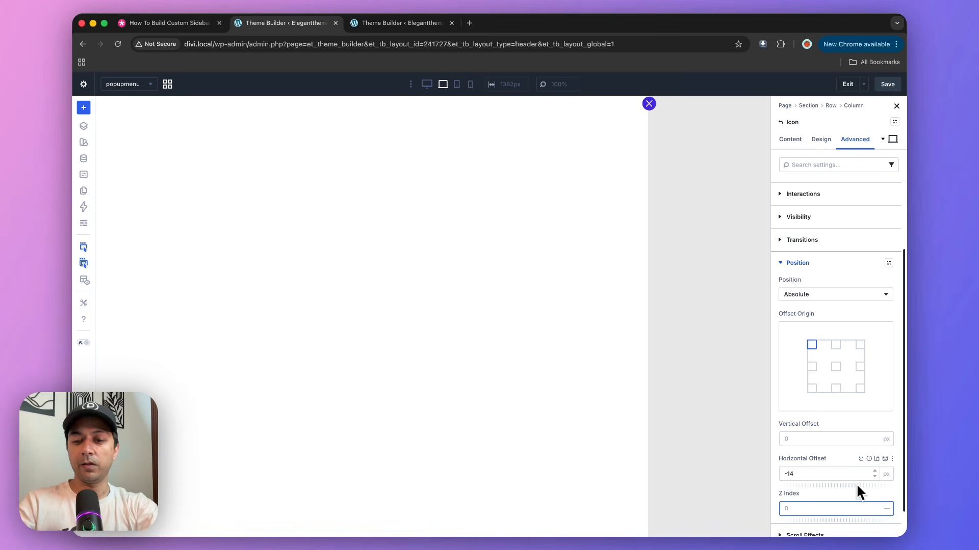
text(100)
key(Tab)
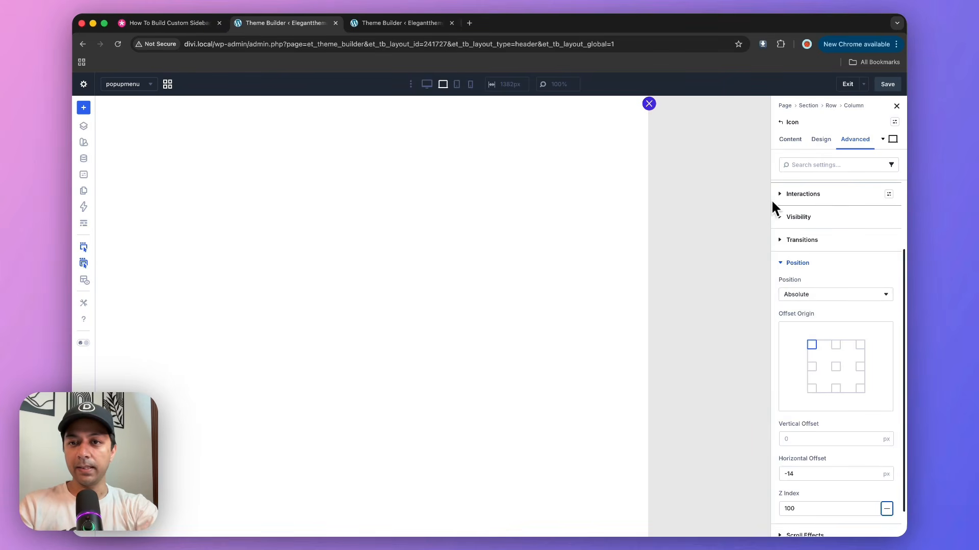
Add a Heading module below the close icon in the sidebar column and set its top padding to 40 px.
click(83, 127)
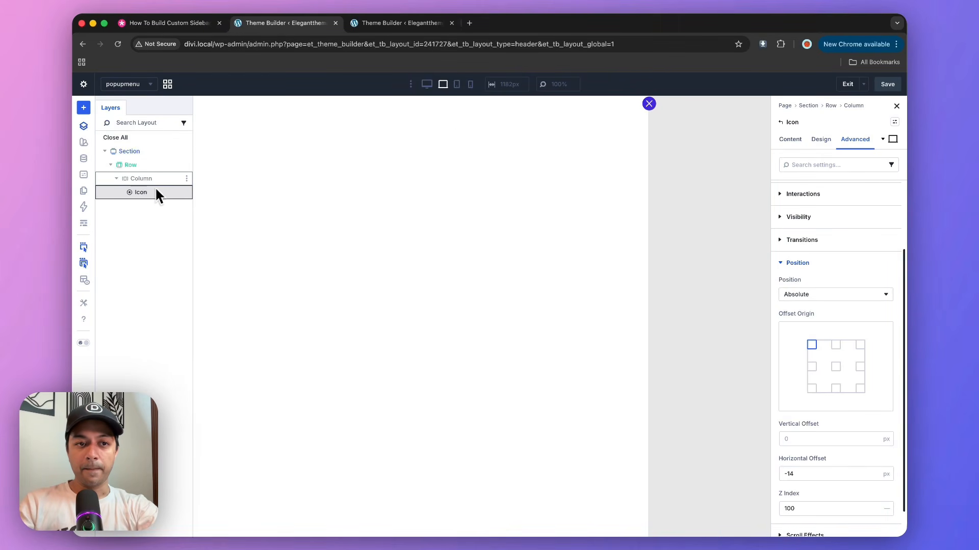
click(187, 194)
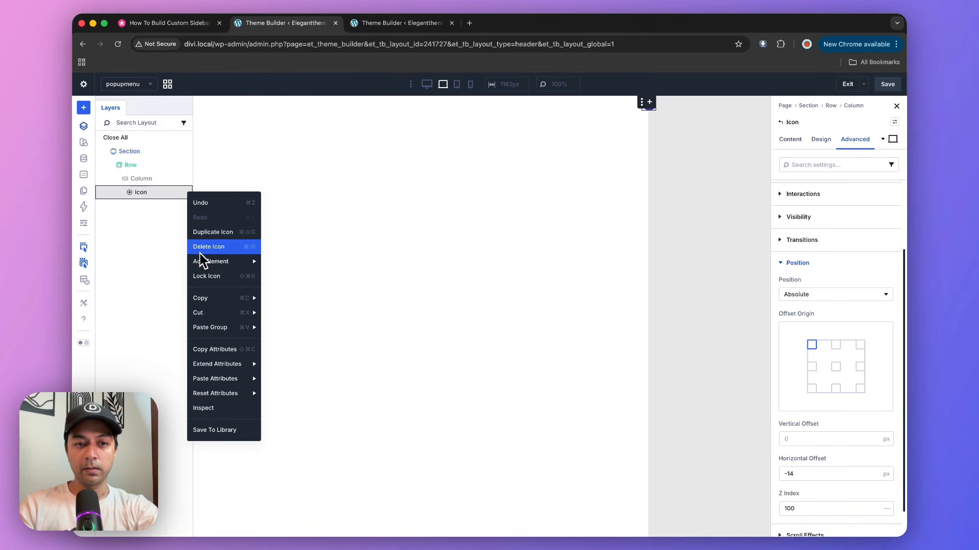
click(245, 262)
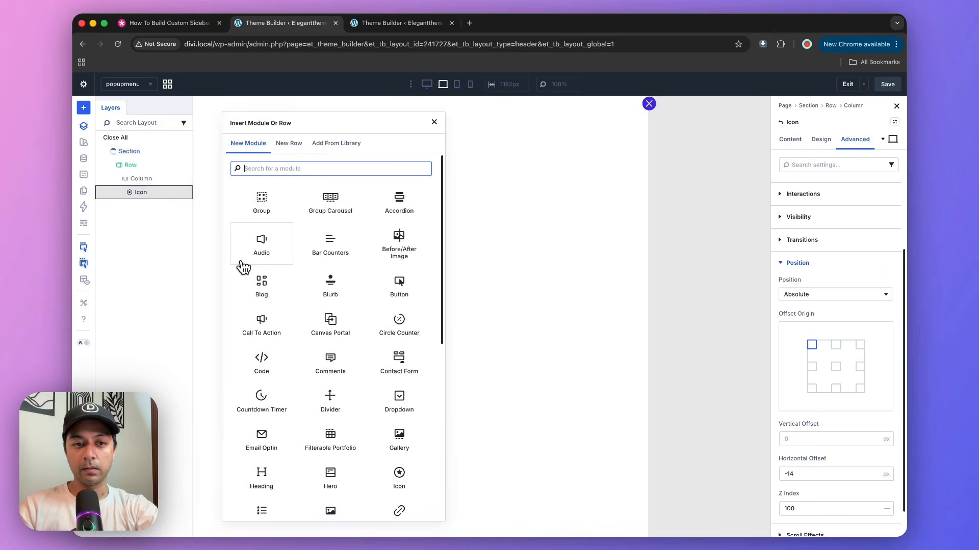
text(head)
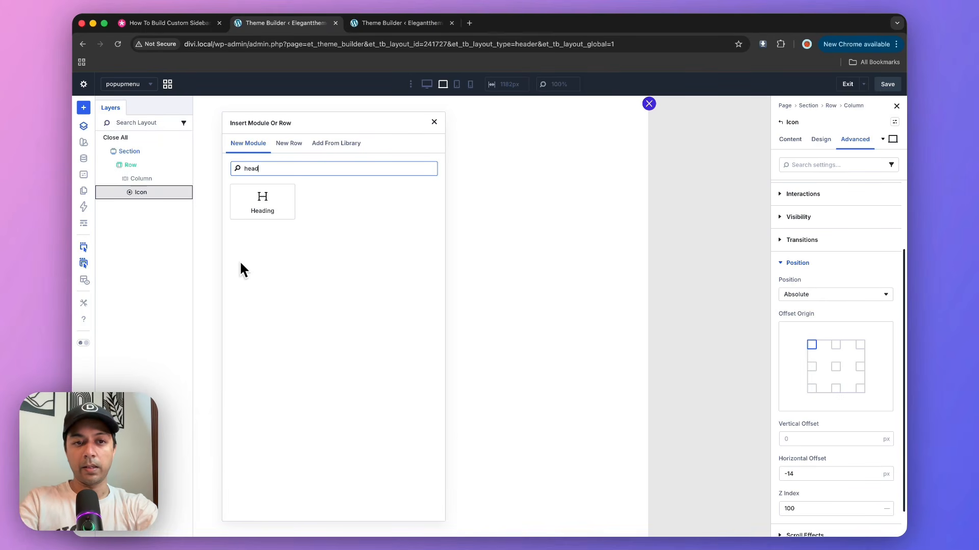
click(265, 207)
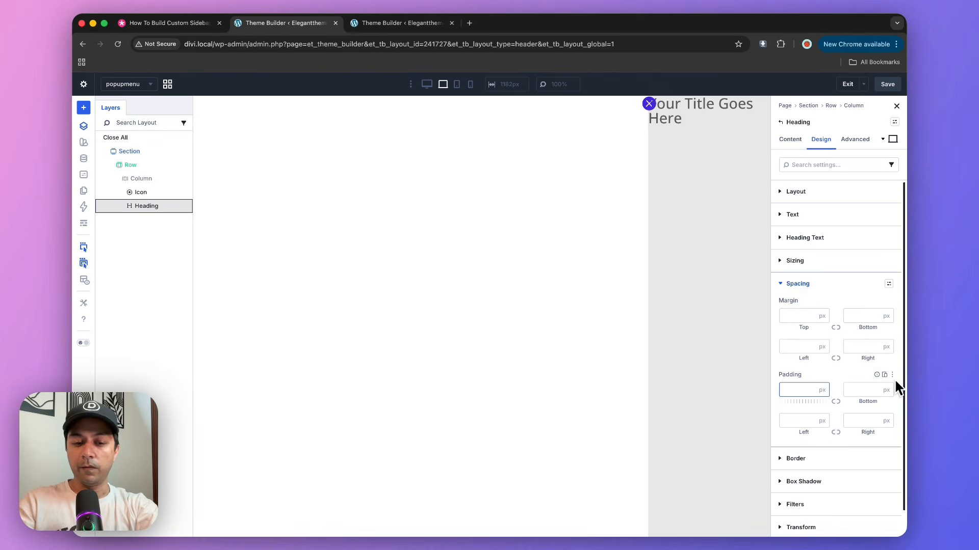
text(40)
key(Tab)
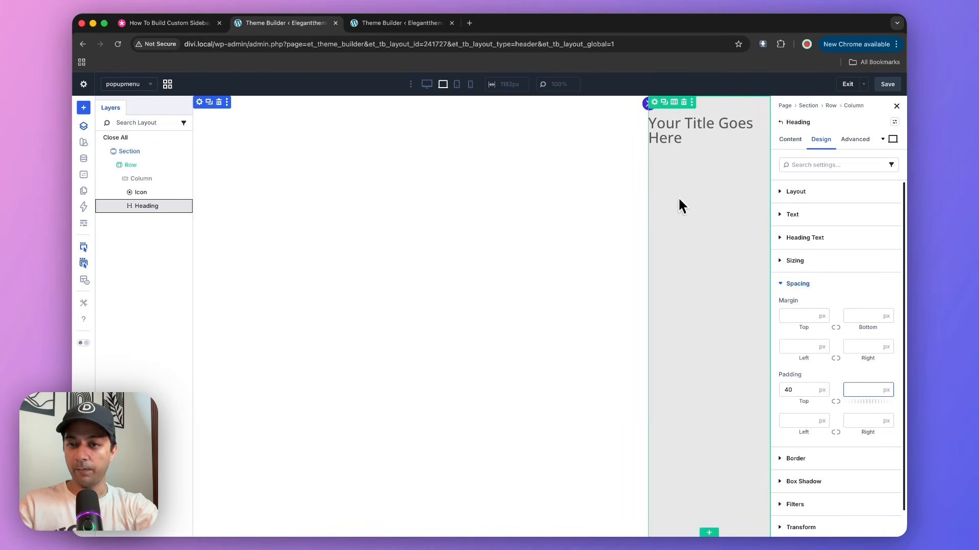
Set the sidebar column's padding to 5 px on all four sides, linking top with bottom and left with right.
click(132, 177)
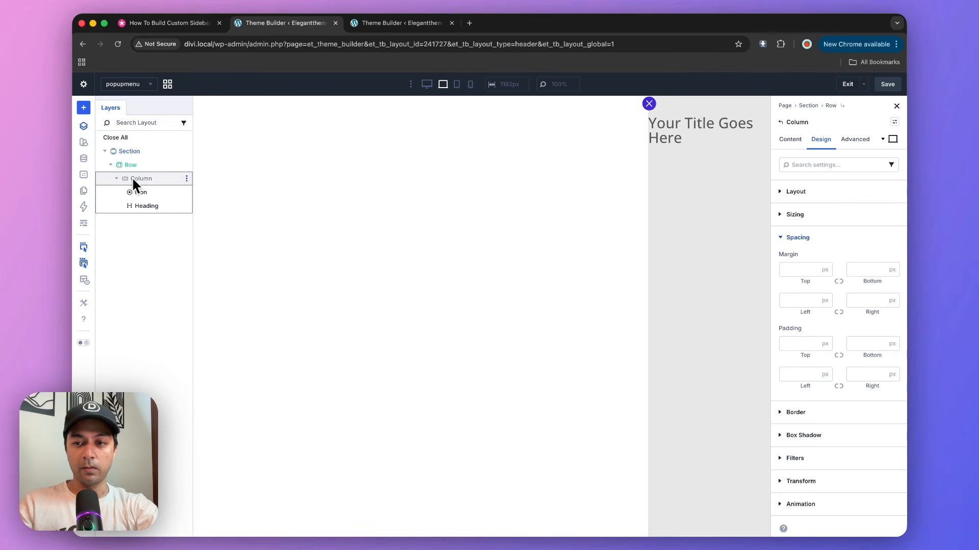
click(802, 346)
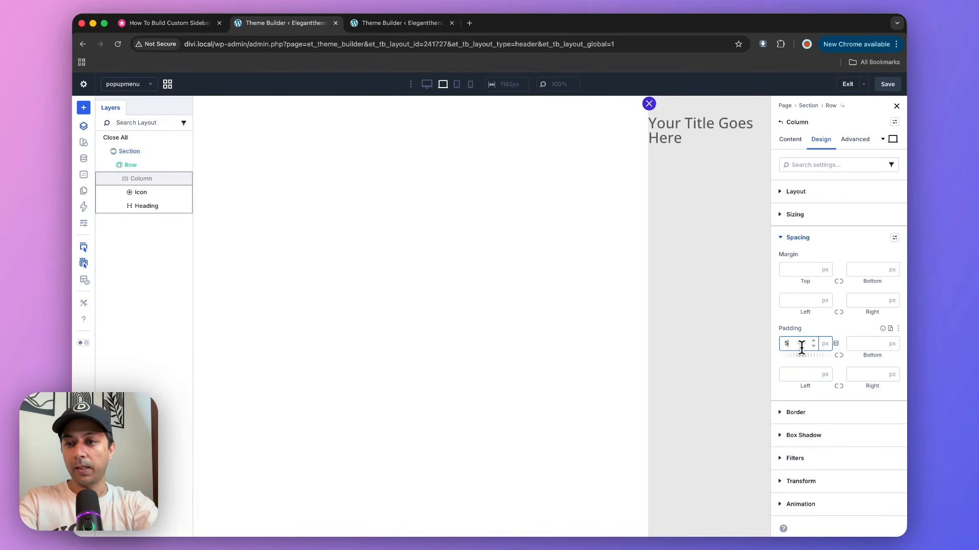
key(Tab)
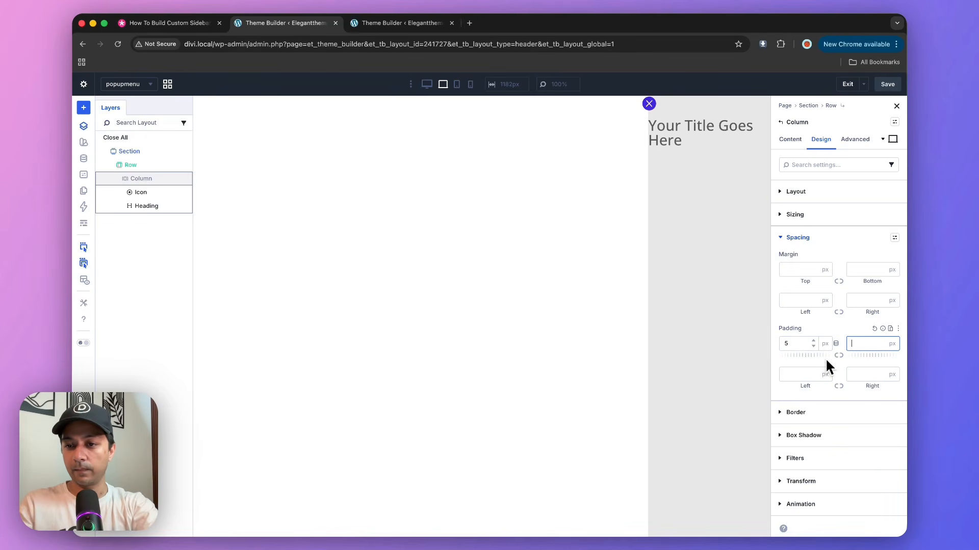
click(838, 356)
click(809, 372)
text(5)
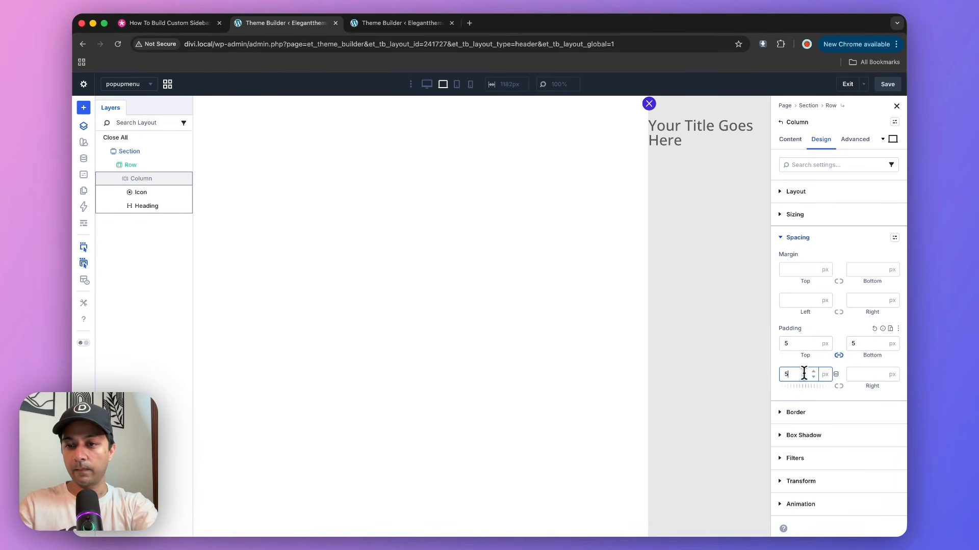
click(839, 386)
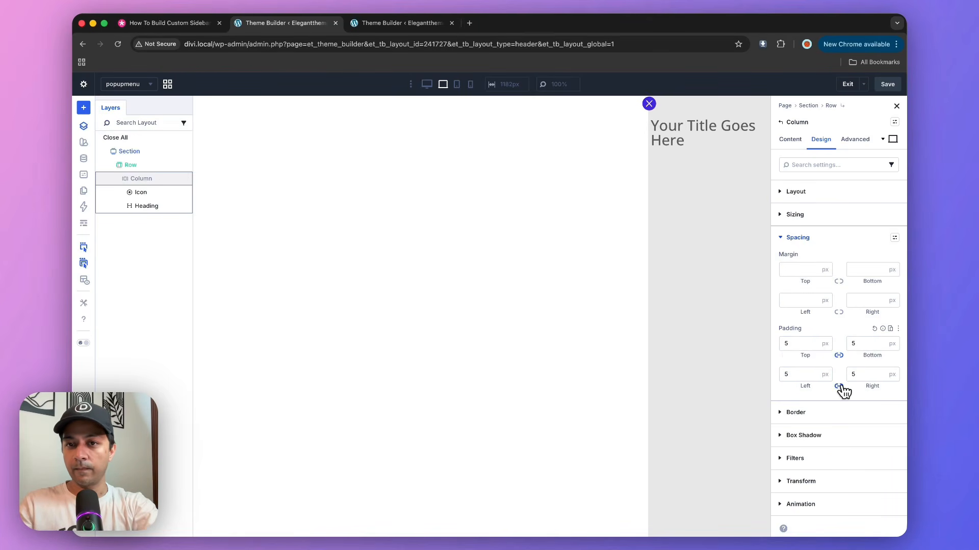
Add an Icon List module below the Heading in the sidebar column.
click(665, 134)
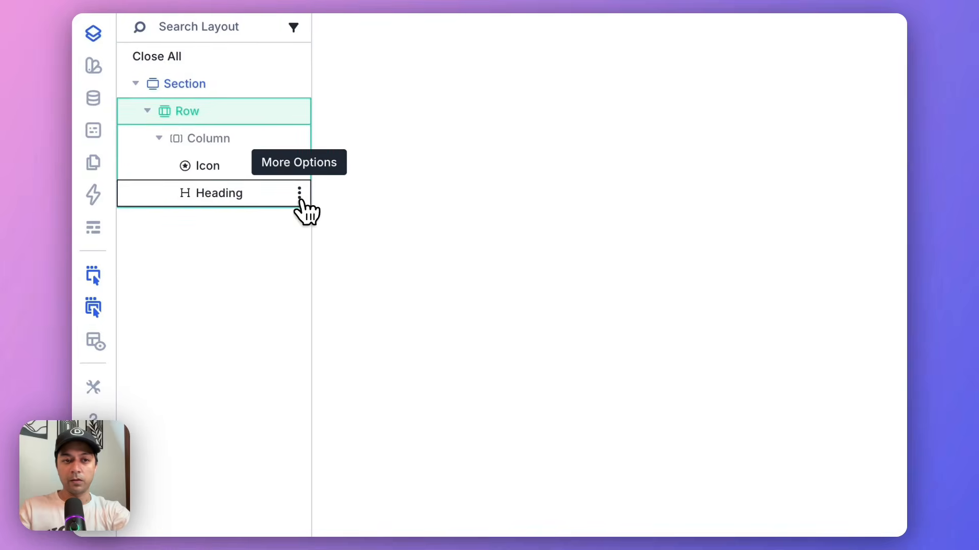
click(169, 211)
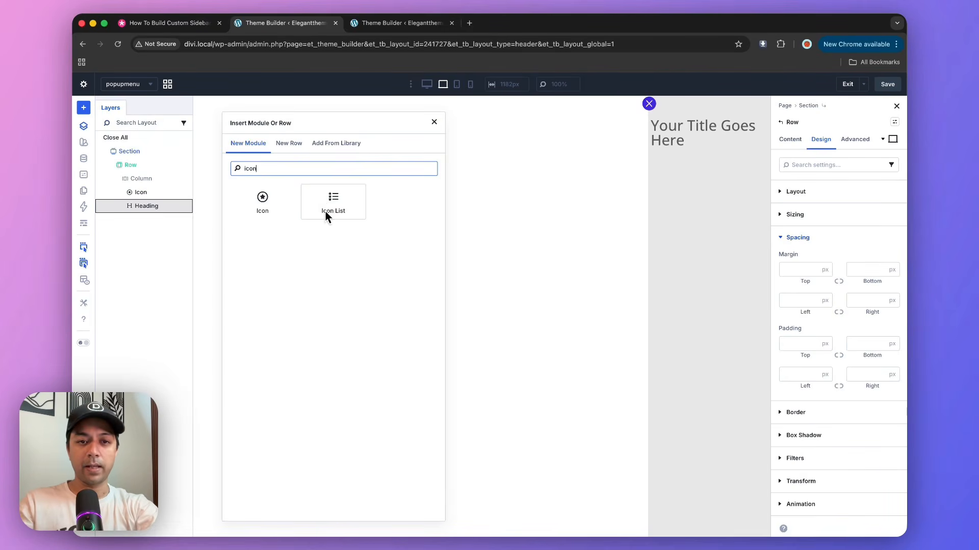
click(328, 210)
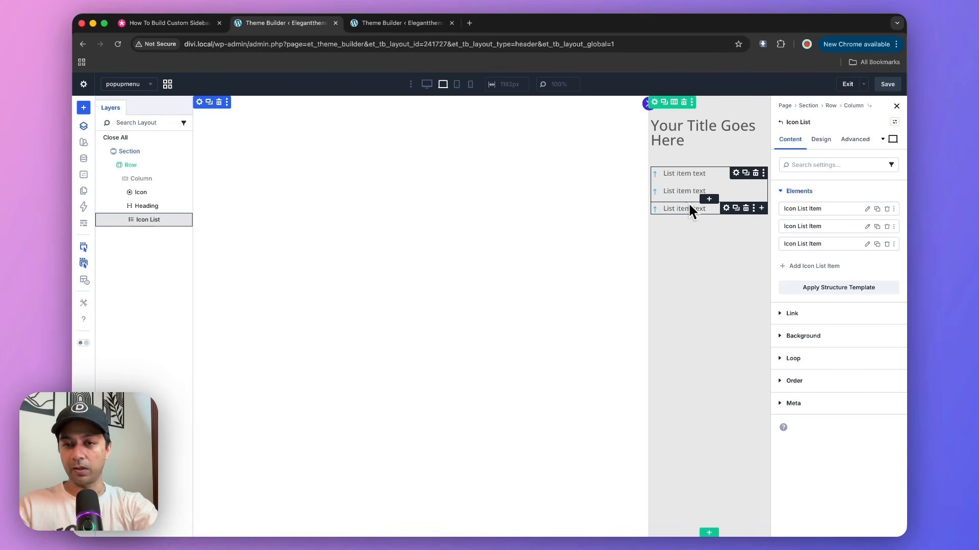
Add a Button module below the Icon List and save the layout.
click(187, 222)
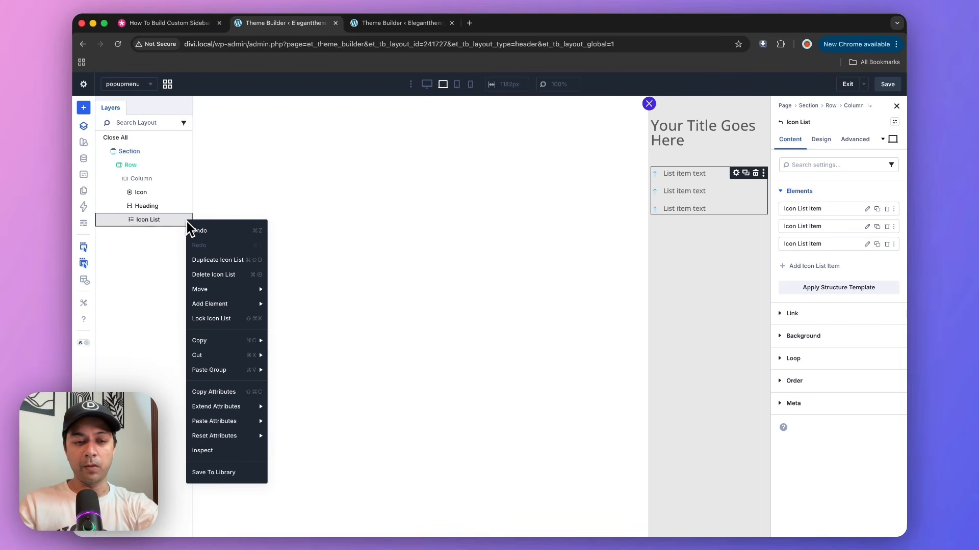
click(258, 306)
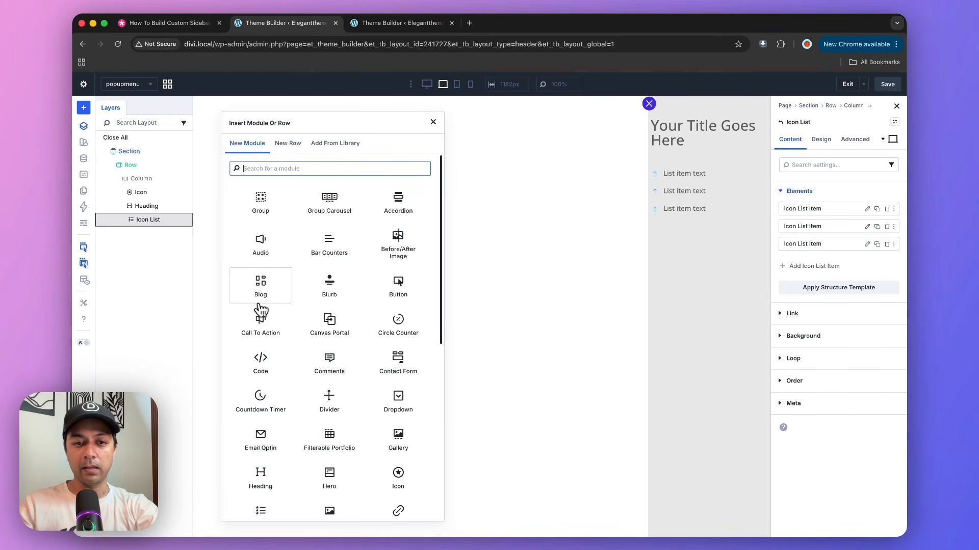
text(but)
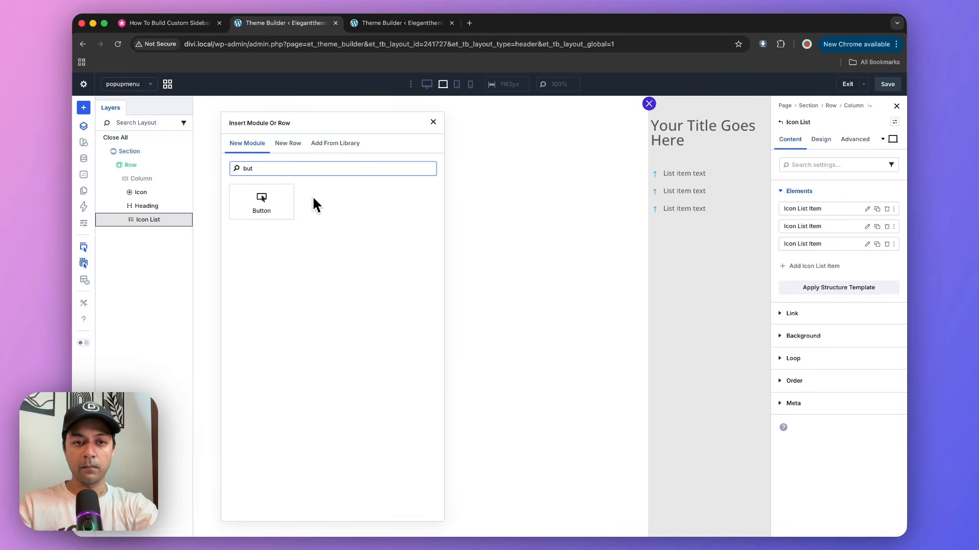
click(280, 204)
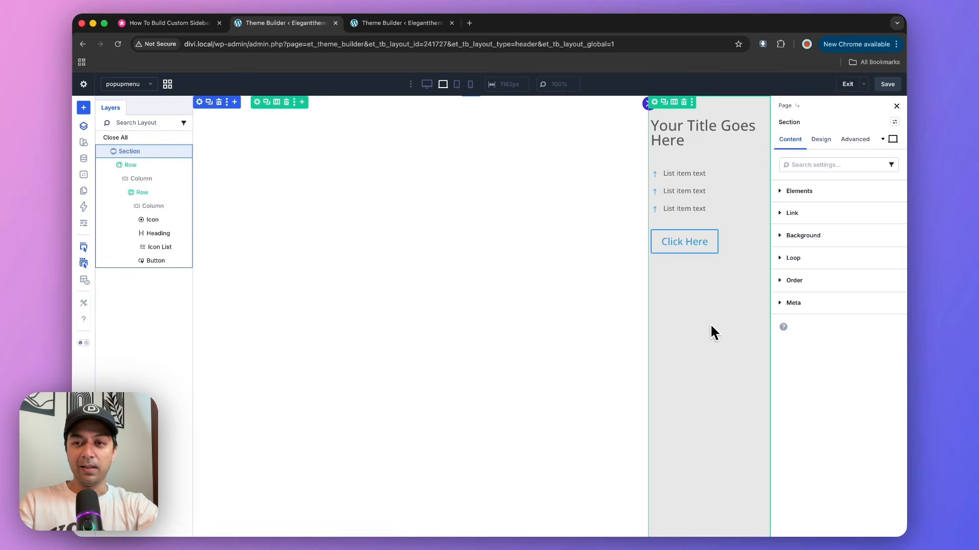
click(885, 91)
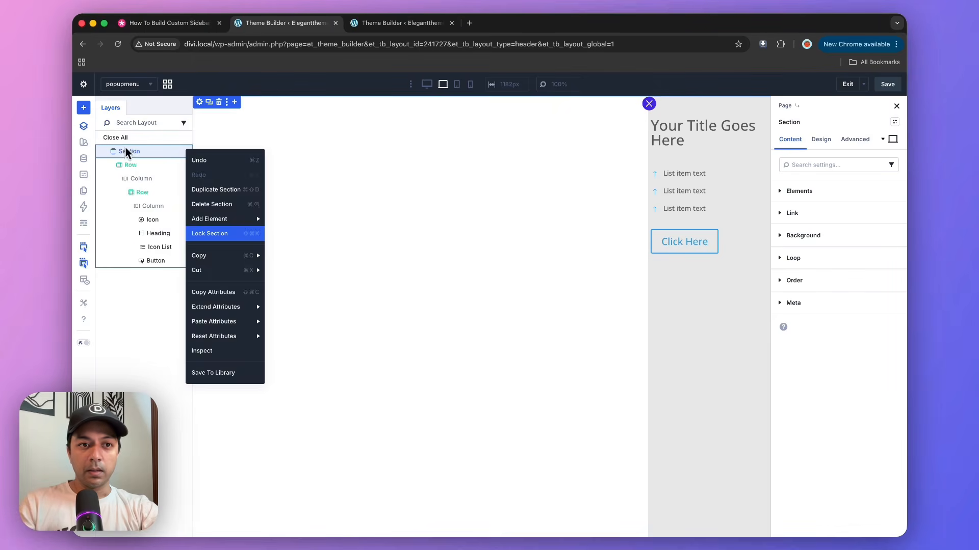
Rename the popup canvas section as POP-Up Menu.
click(125, 149)
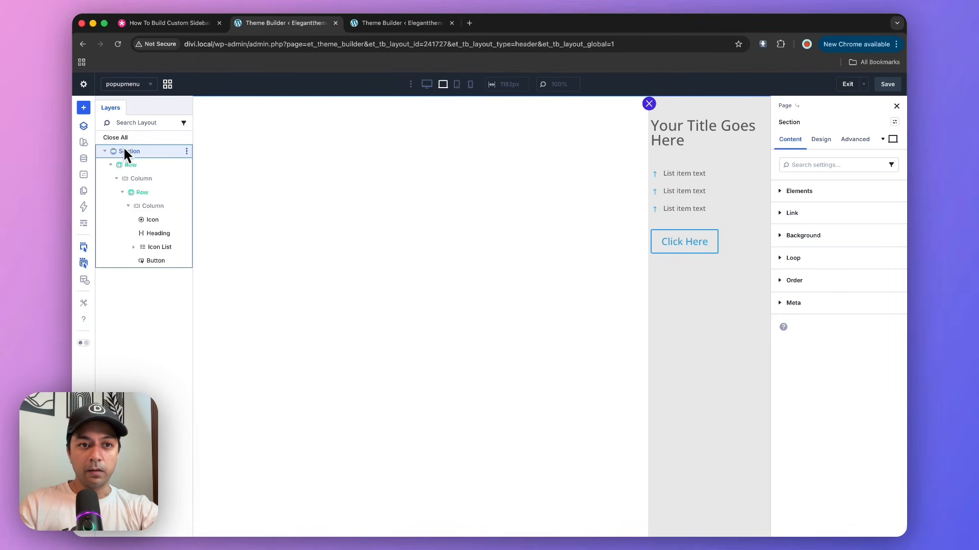
double_click(126, 151)
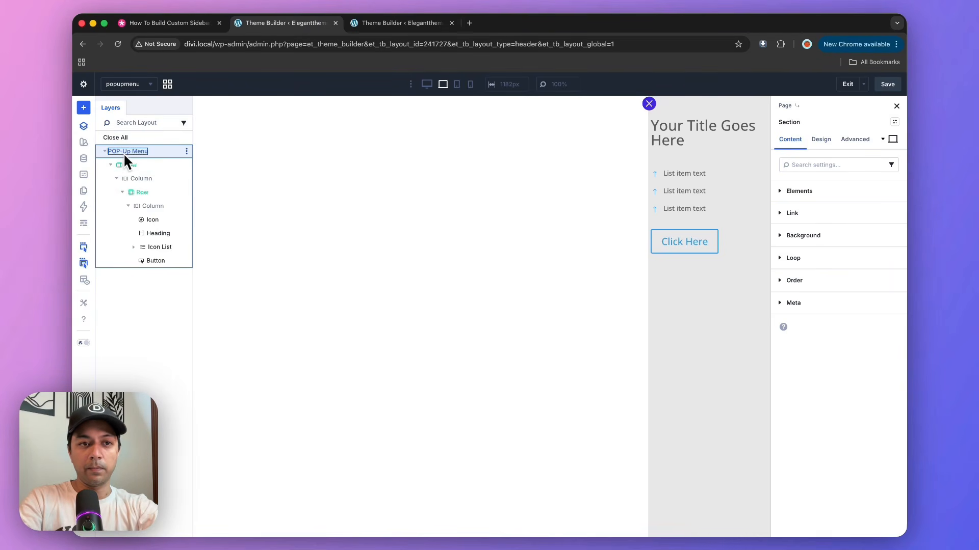
key(Return)
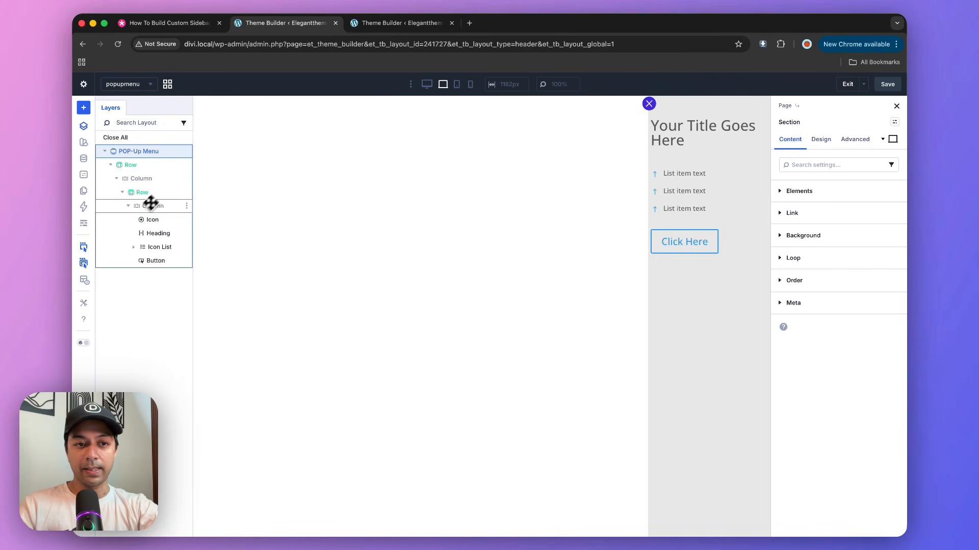
Add a Click interaction to the close icon and label it "close popup".
click(142, 220)
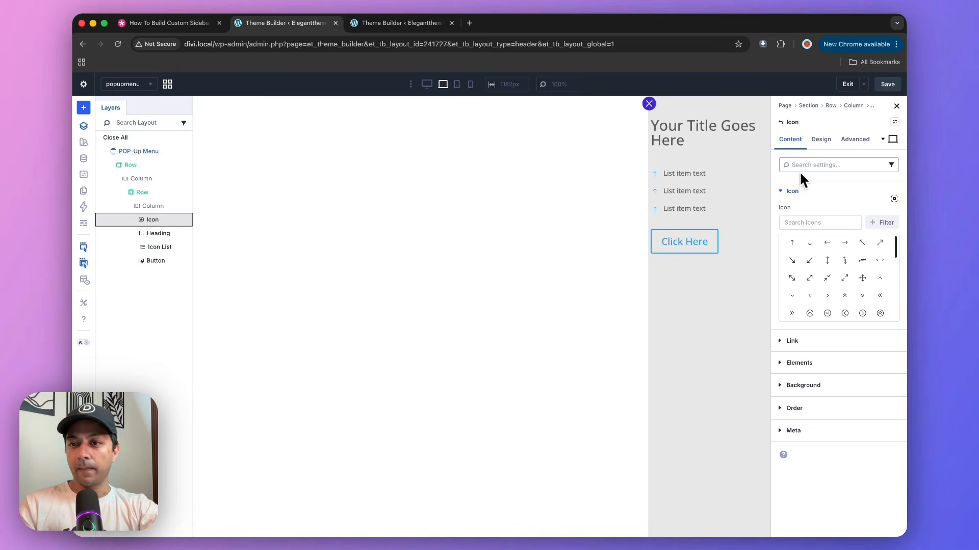
click(848, 142)
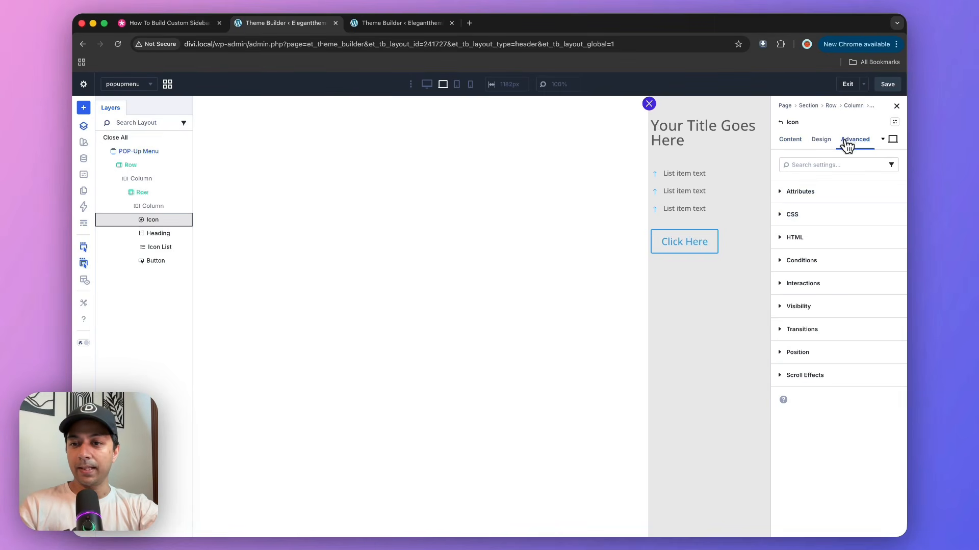
click(815, 290)
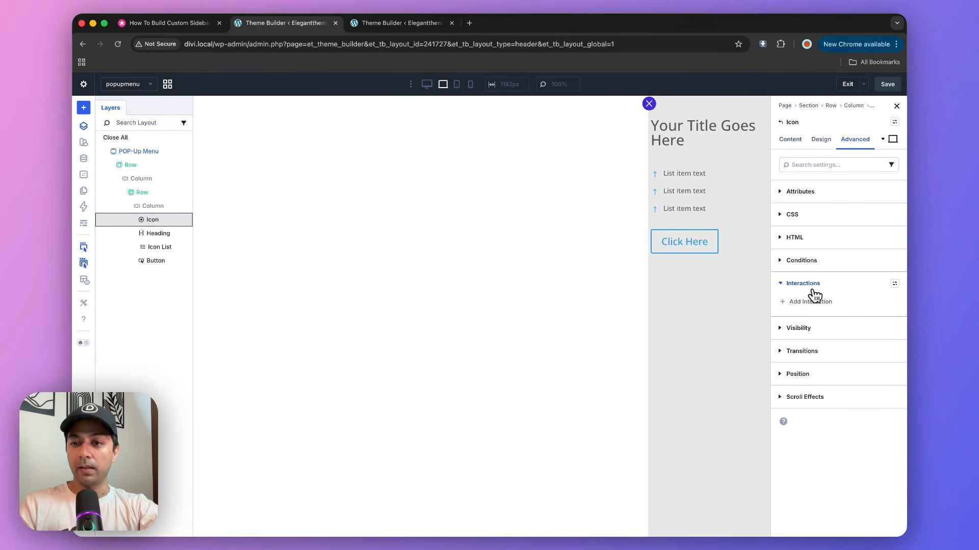
click(810, 303)
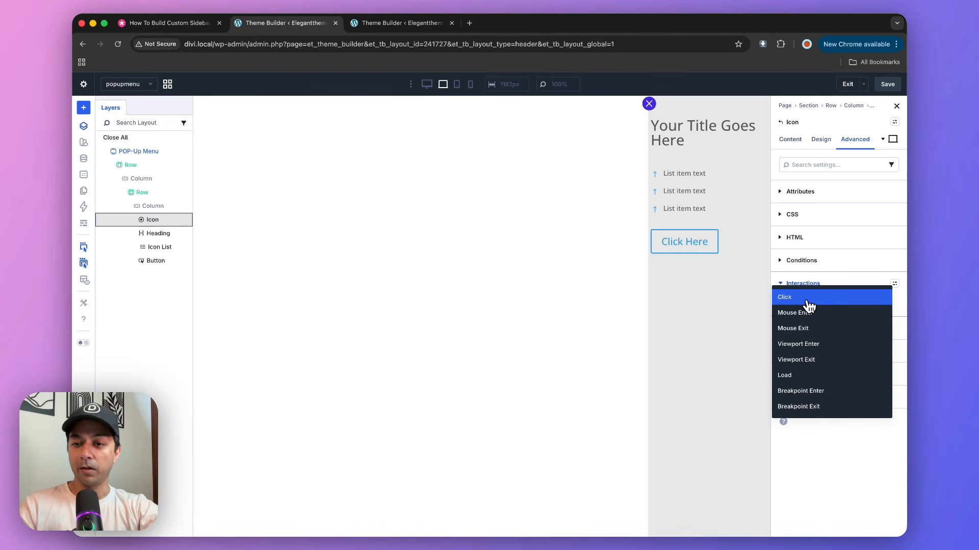
click(807, 300)
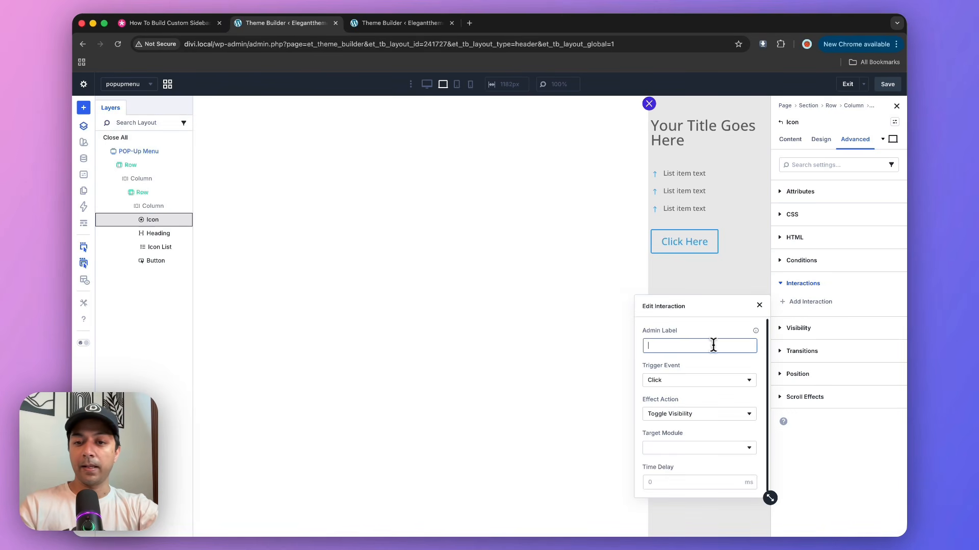
text(close popup)
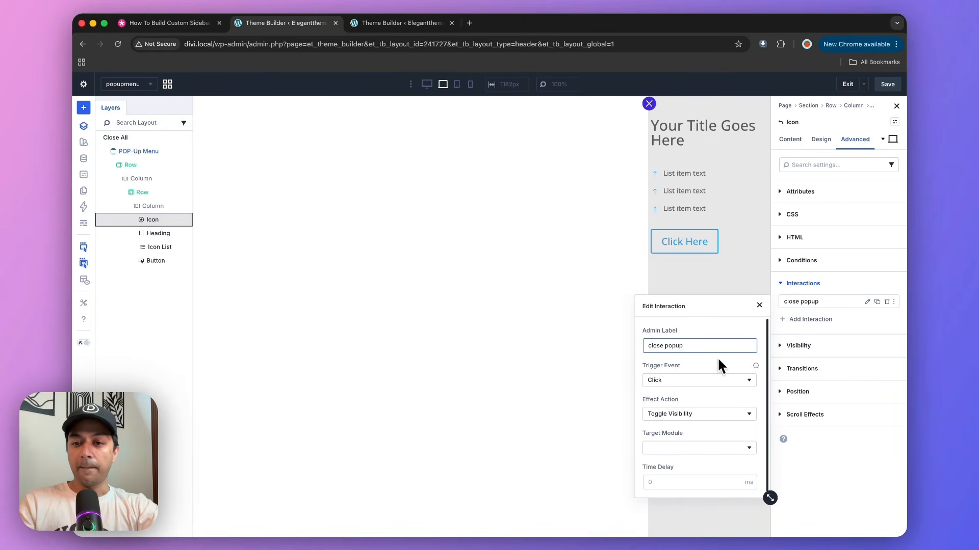
Set the "close popup" interaction's effect action to Hide Element with Section (POP-Up Menu) as its target module.
click(697, 414)
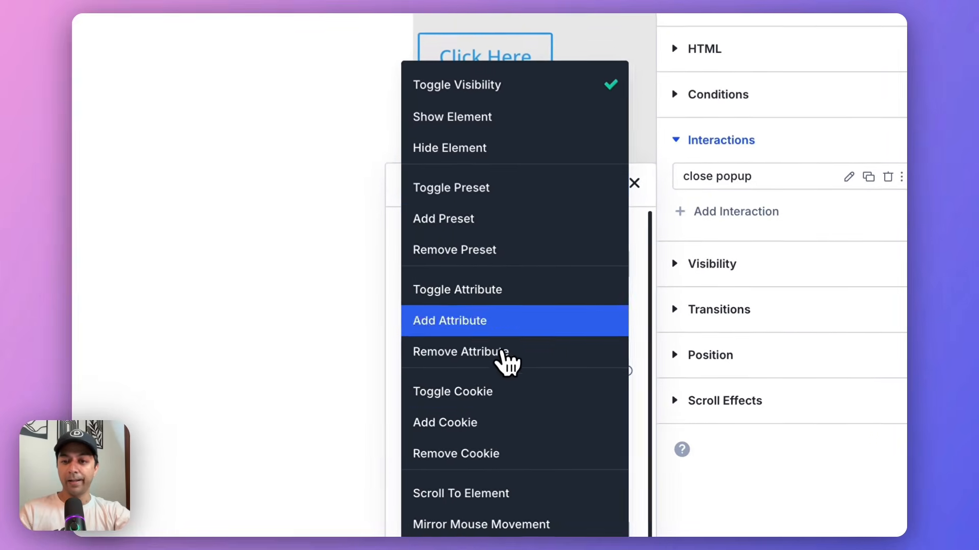
click(482, 150)
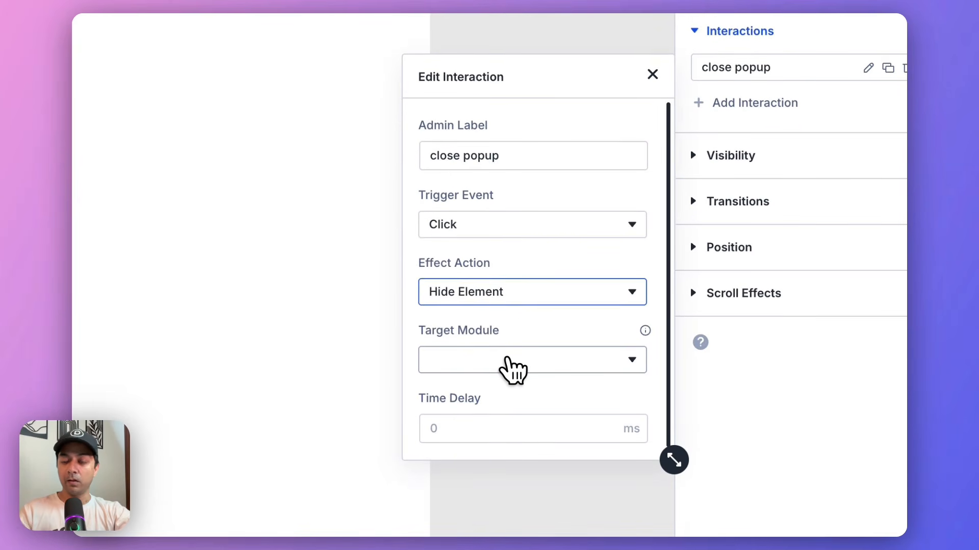
click(512, 368)
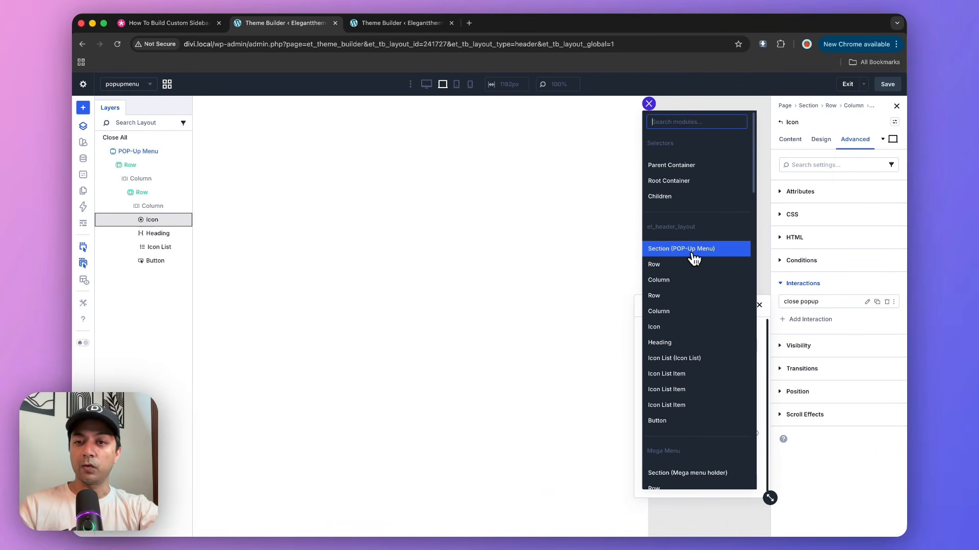
click(694, 253)
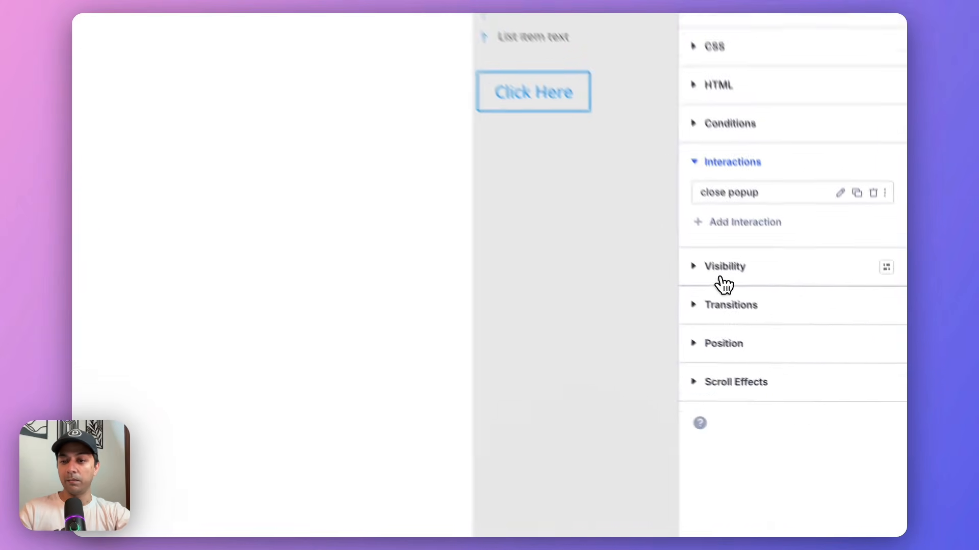
Disable the close icon's visibility on Widescreen, Desktop, Tablet and Phone, and save the layout.
click(721, 278)
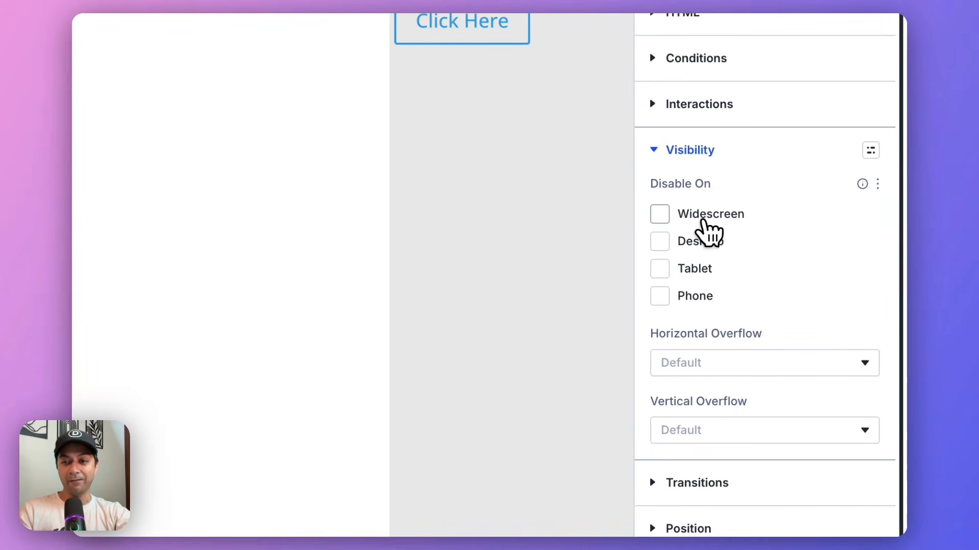
click(697, 215)
click(695, 243)
click(696, 270)
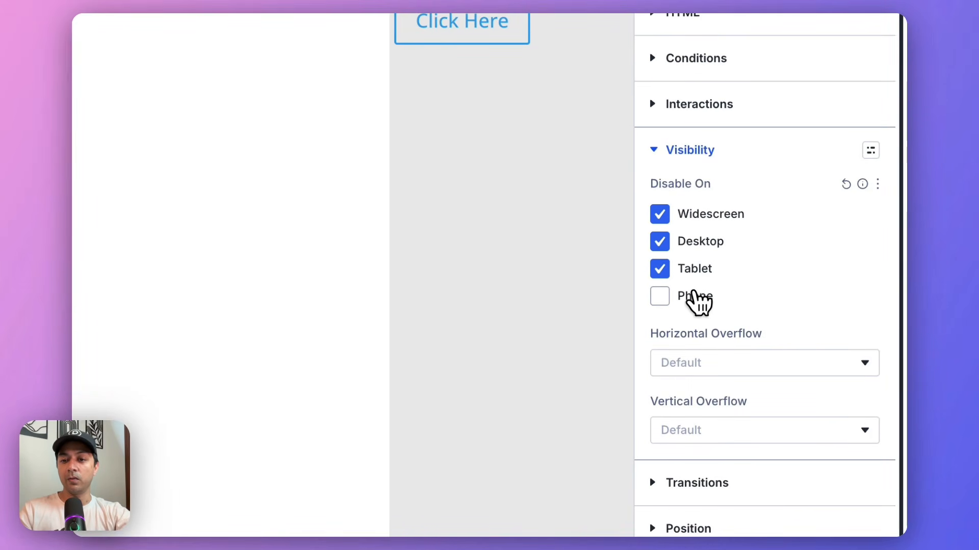
click(696, 297)
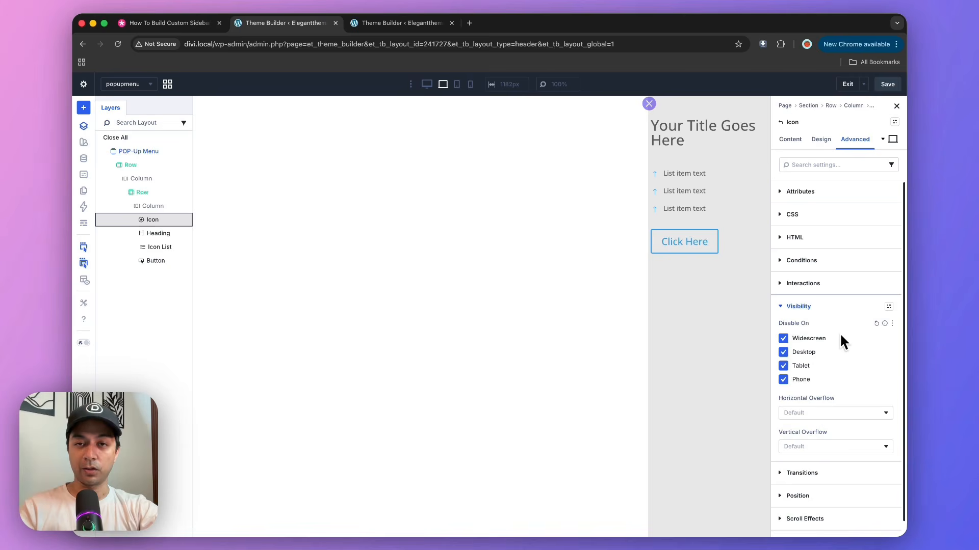
click(887, 84)
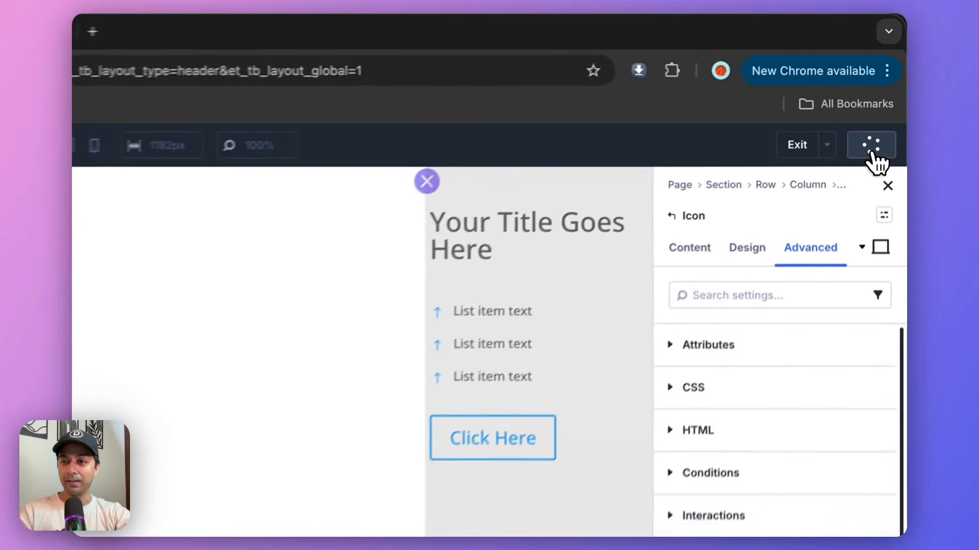
On the main header canvas, add a Click interaction to the hamburger icon and label it OpenPopUp.
click(136, 141)
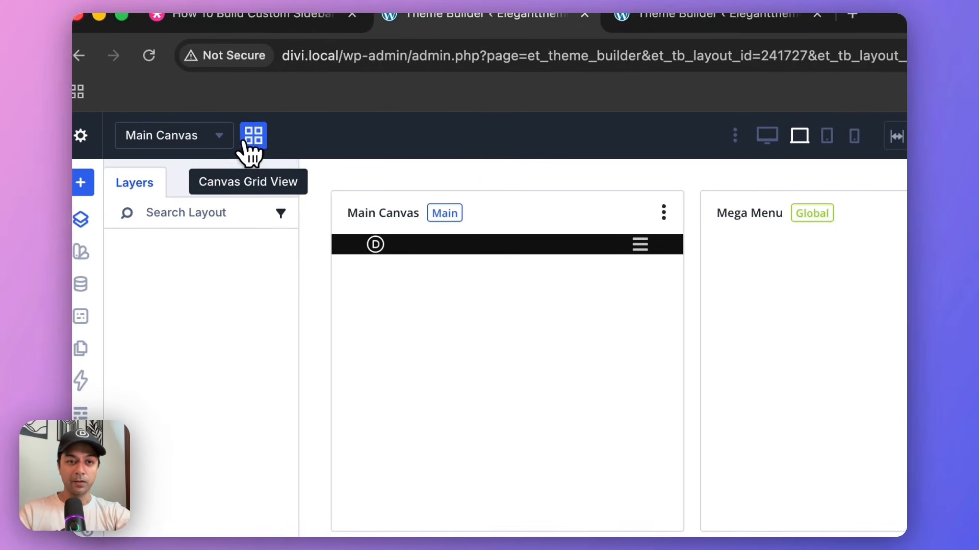
click(416, 270)
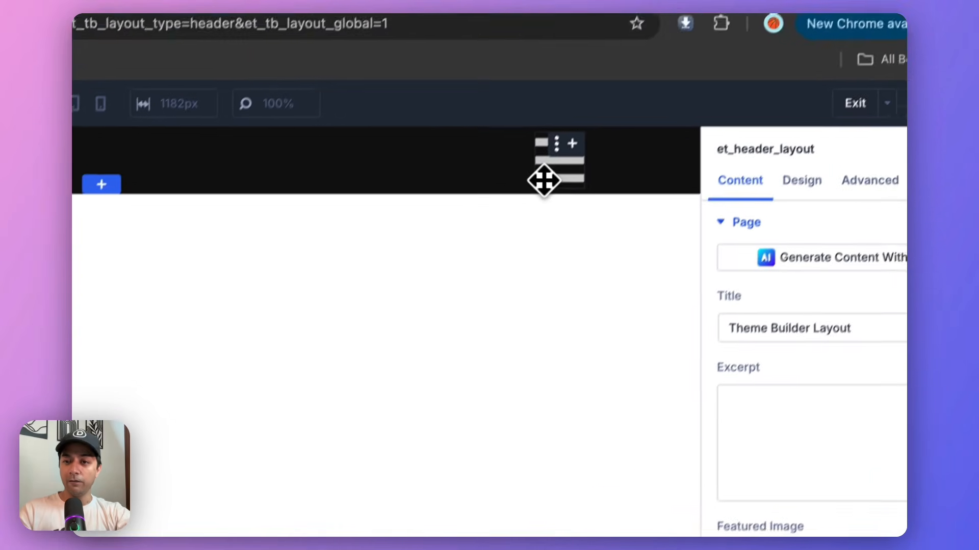
click(544, 180)
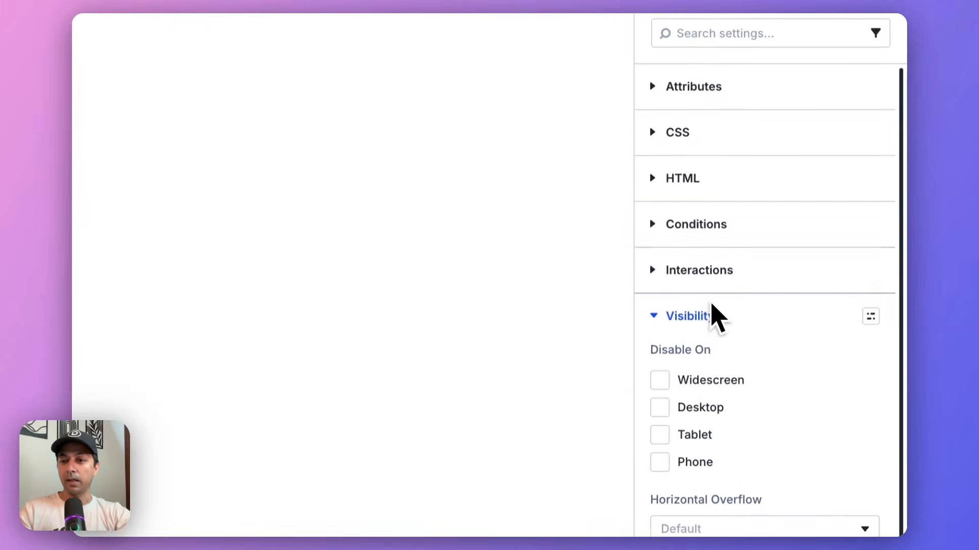
click(709, 270)
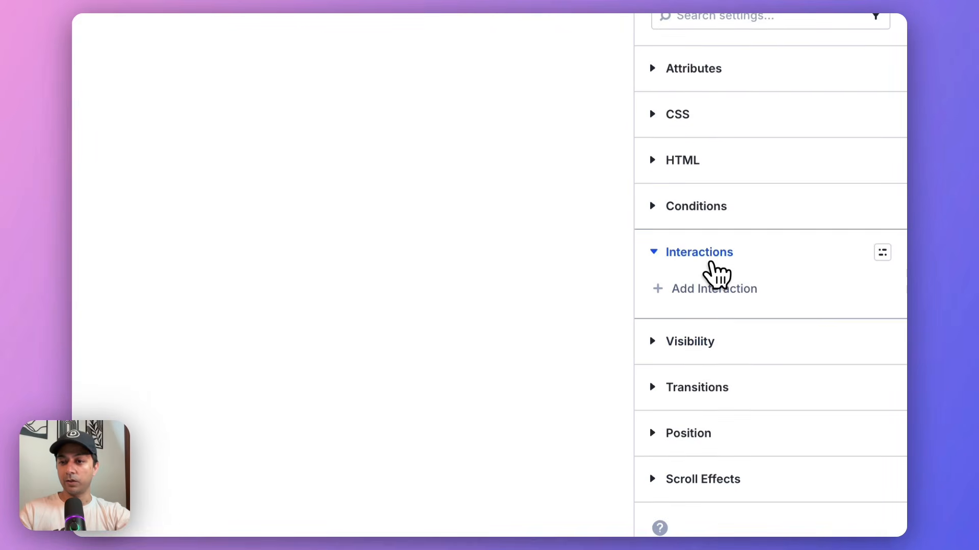
click(705, 289)
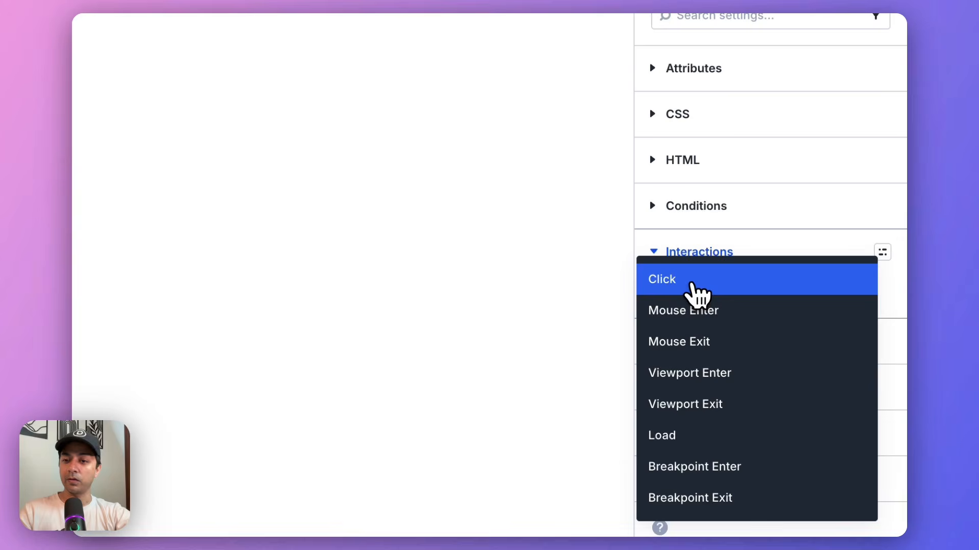
click(690, 286)
click(509, 369)
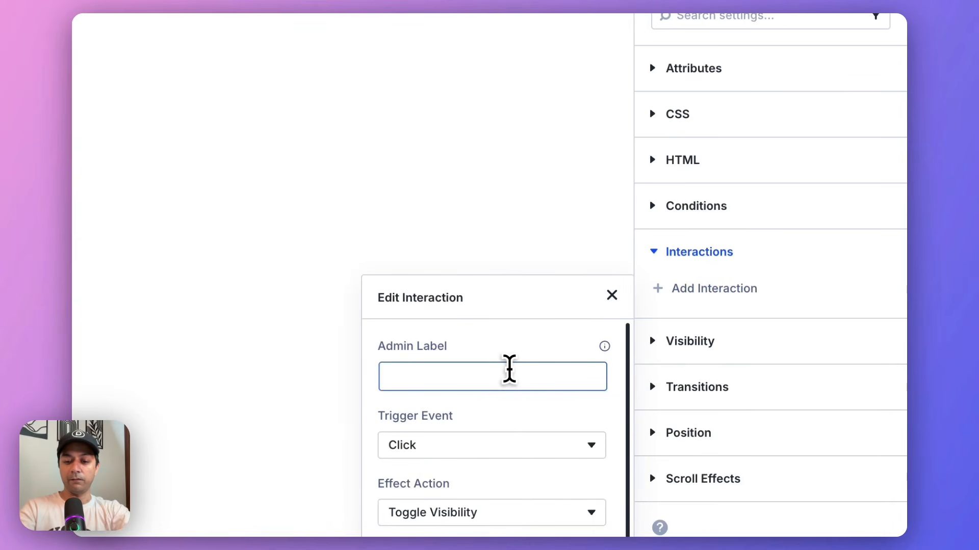
text(OpenPo)
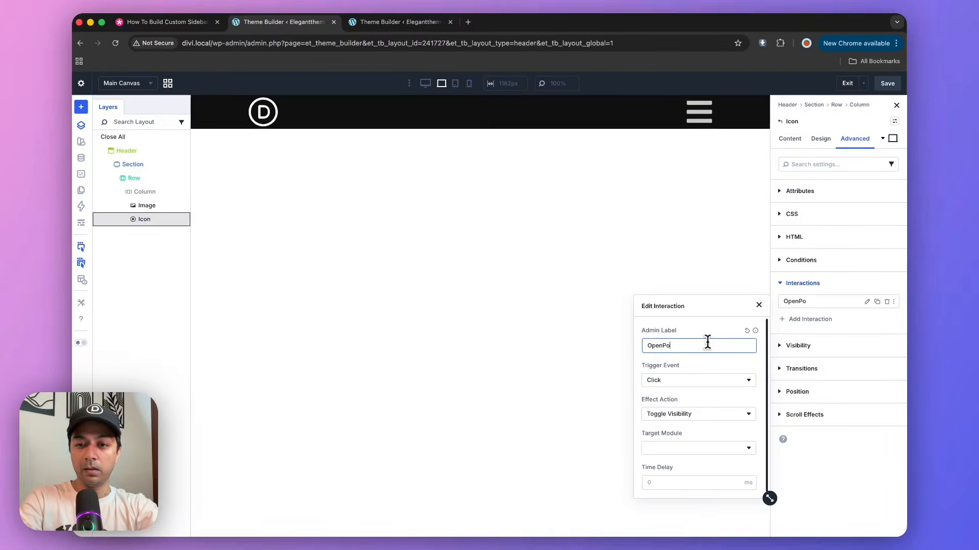
text(pUp)
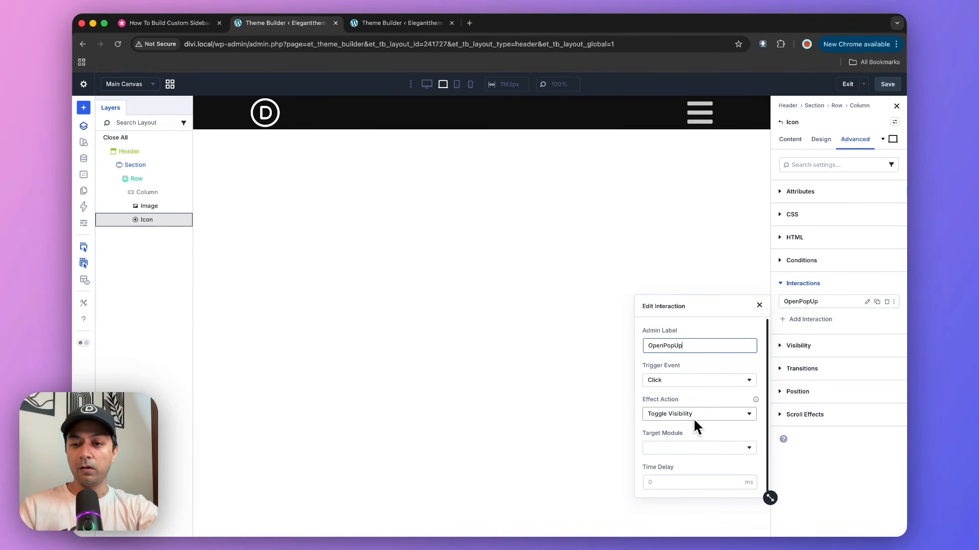
Set Section (POP-Up Menu) as the target module of the hamburger icon's OpenPopUp interaction.
click(691, 449)
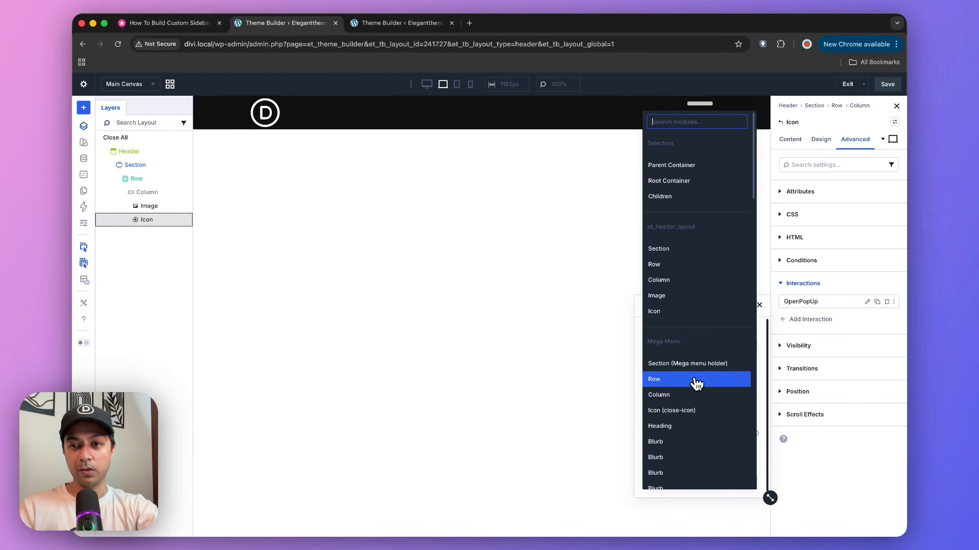
text(pop)
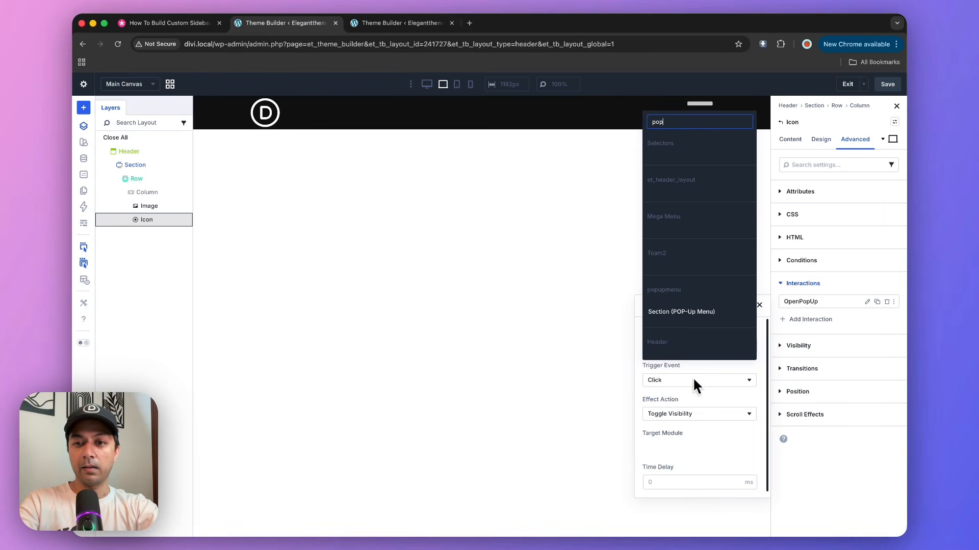
click(682, 312)
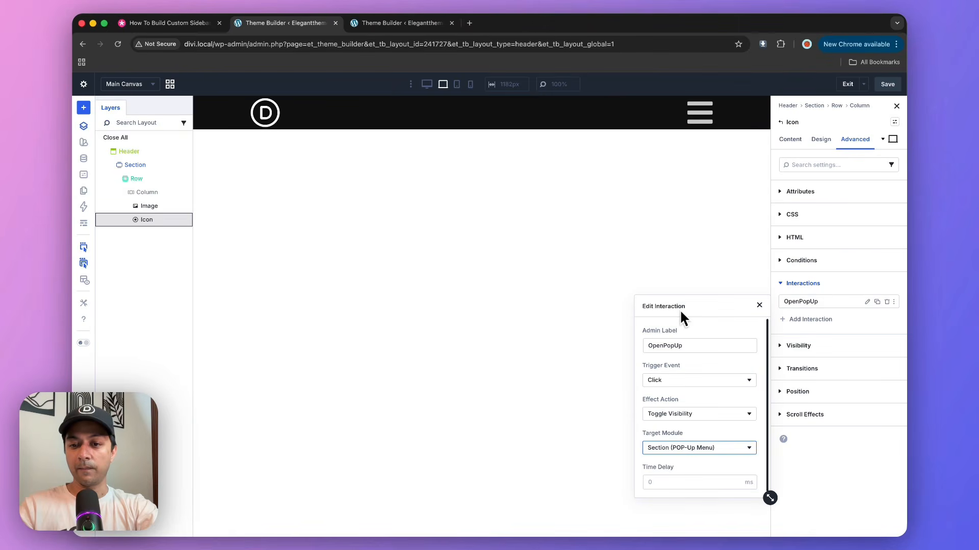
click(846, 485)
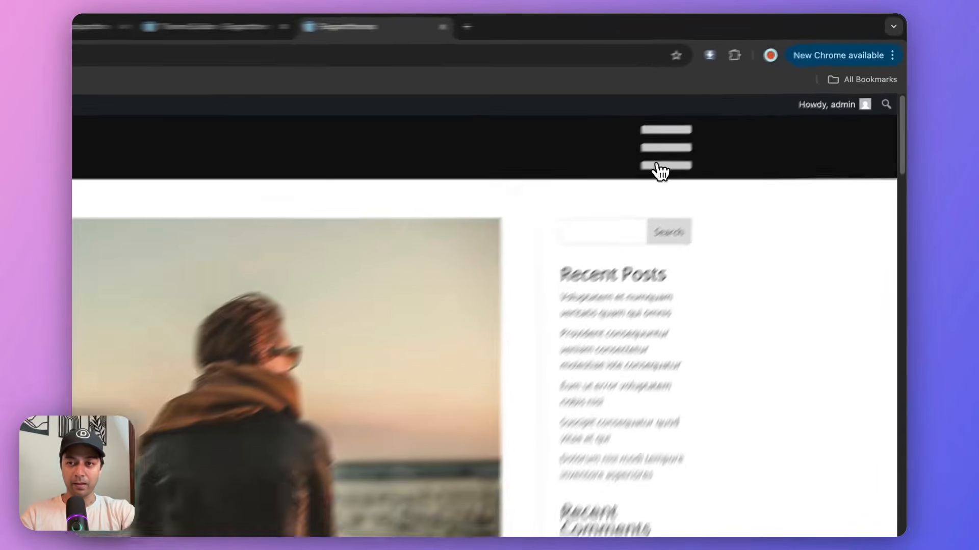
Test the live site's sidebar menu by opening it with the hamburger icon and closing it with the close icon, twice.
click(724, 125)
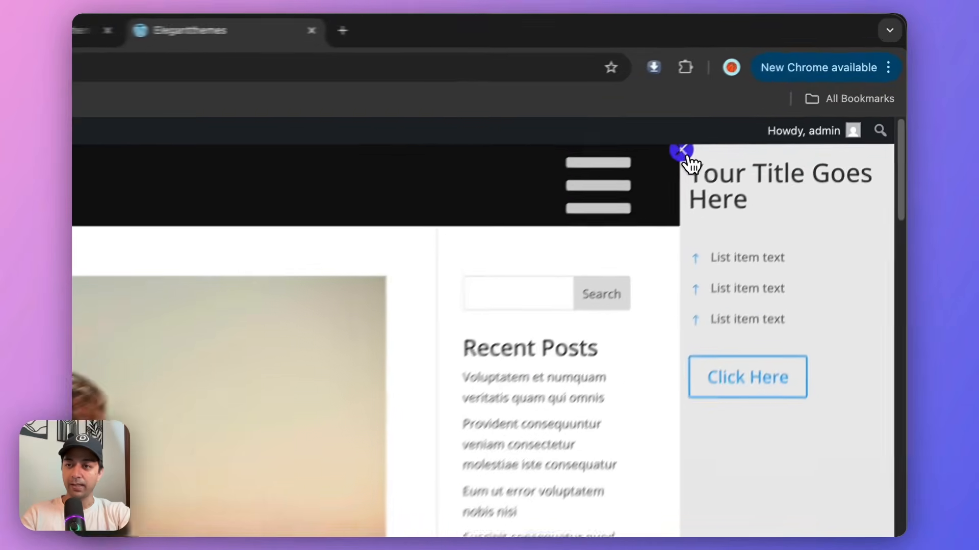
click(779, 92)
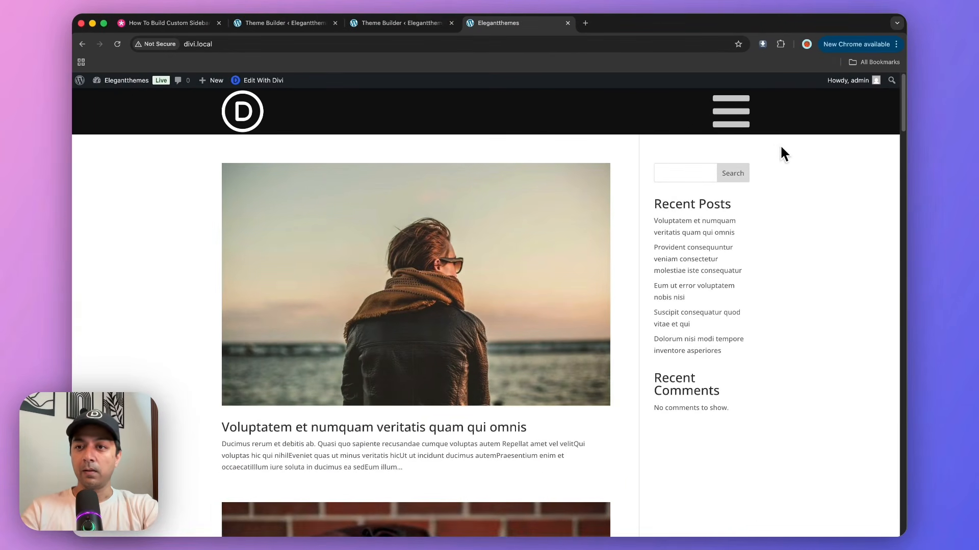
click(732, 126)
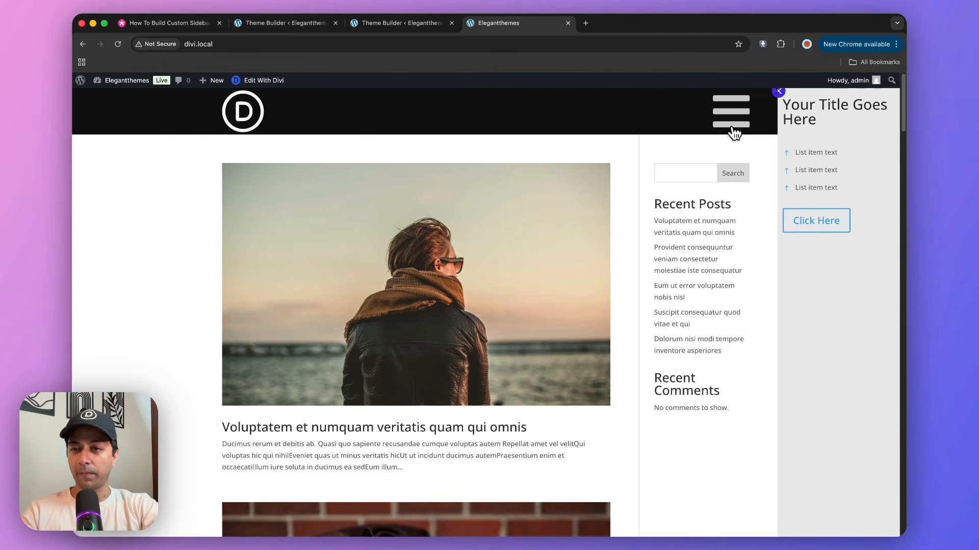
click(774, 94)
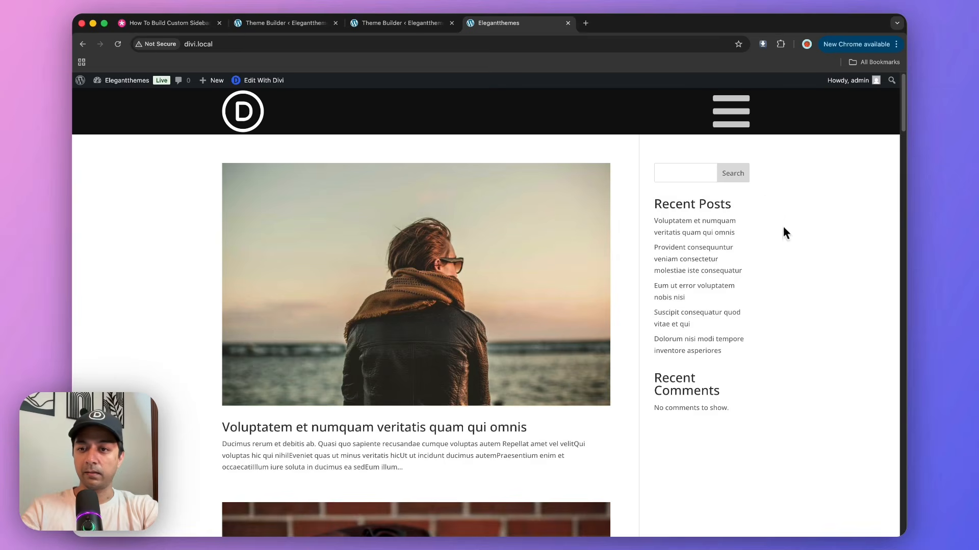
Preview the live site in the iPhone 14 Pro Max emulation and test opening and closing the sidebar menu twice.
key(super+alt+i)
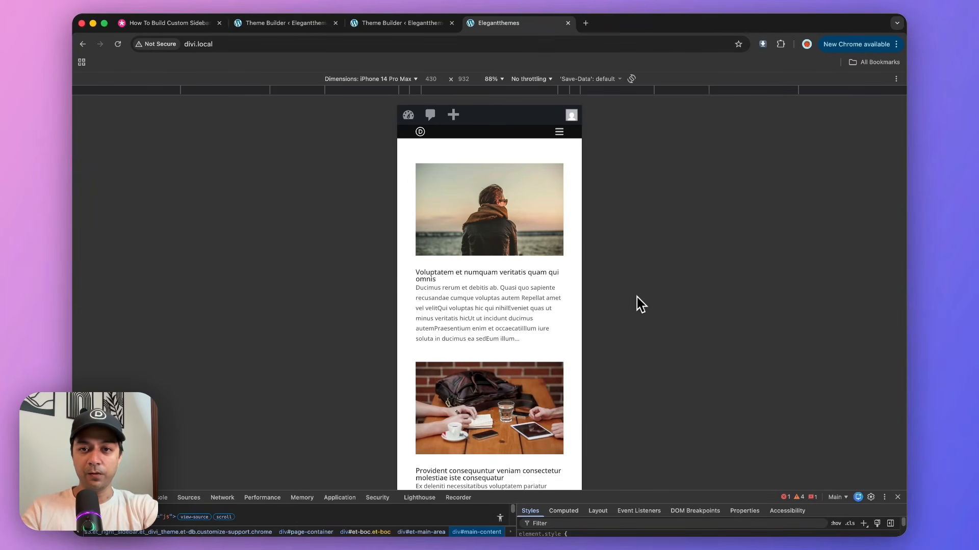
click(560, 134)
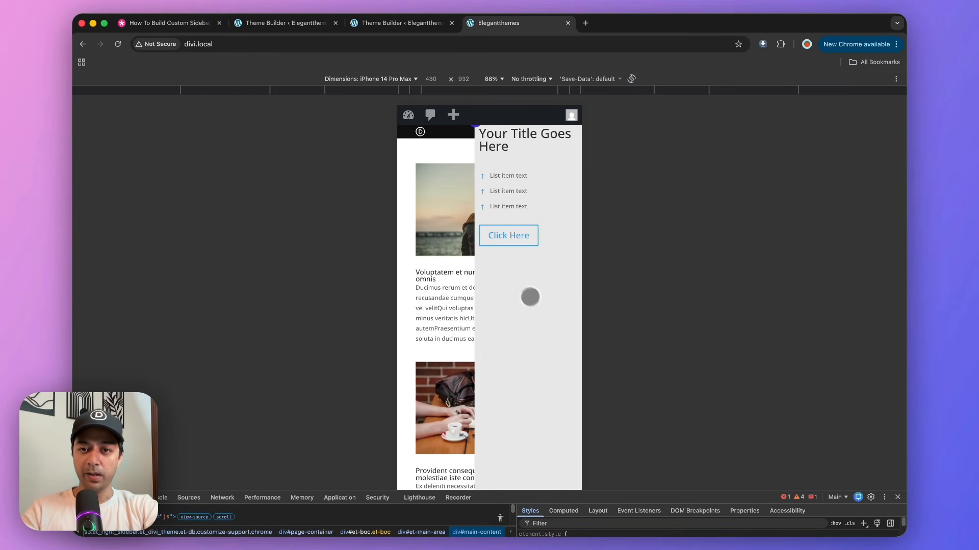
click(474, 127)
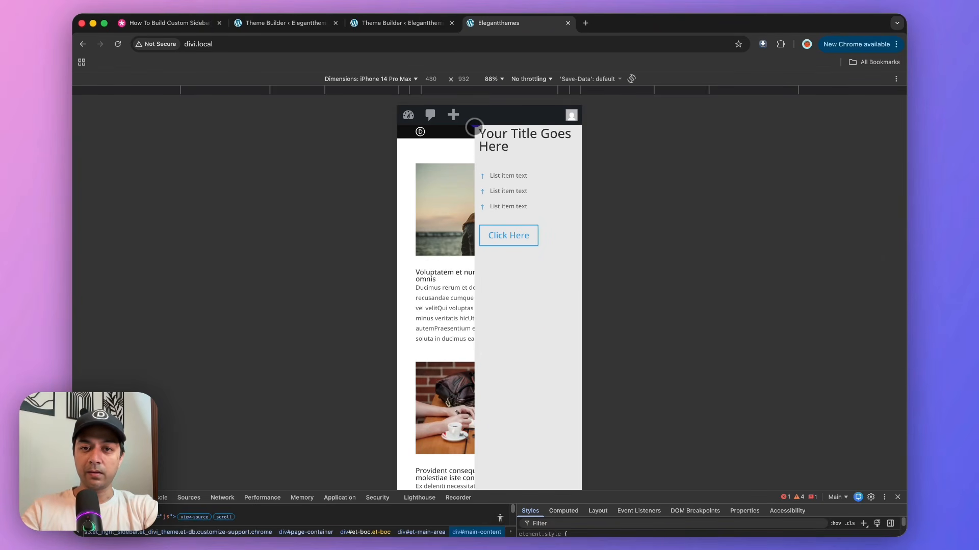
click(475, 127)
click(475, 128)
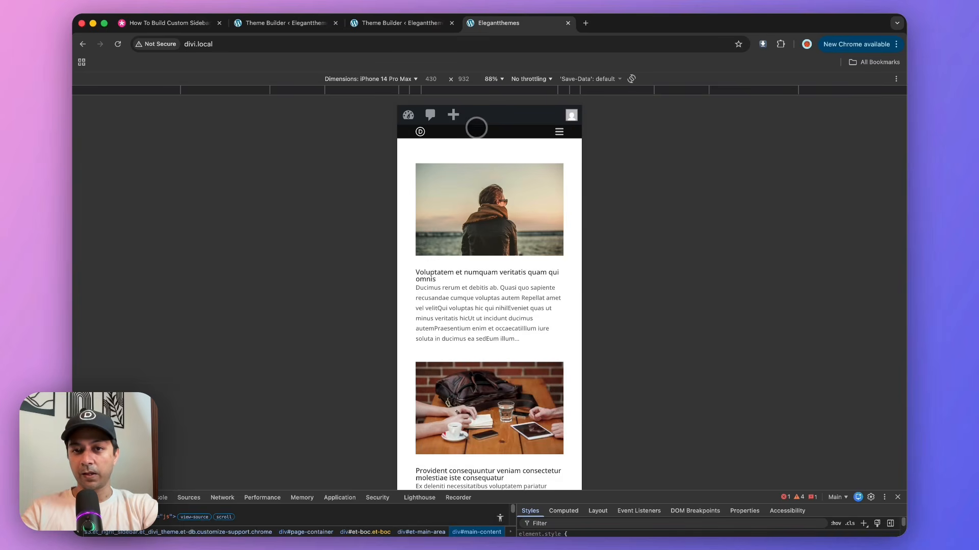
click(556, 132)
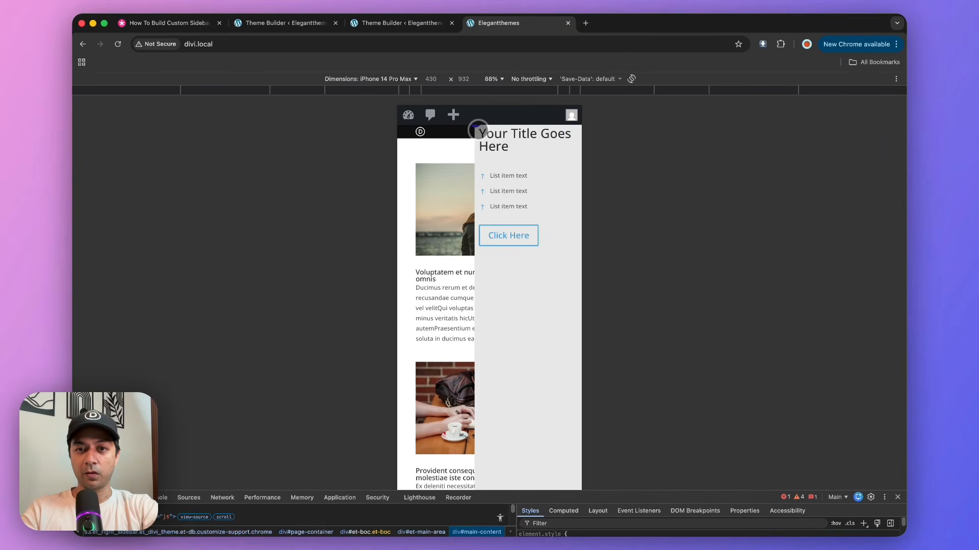
click(475, 128)
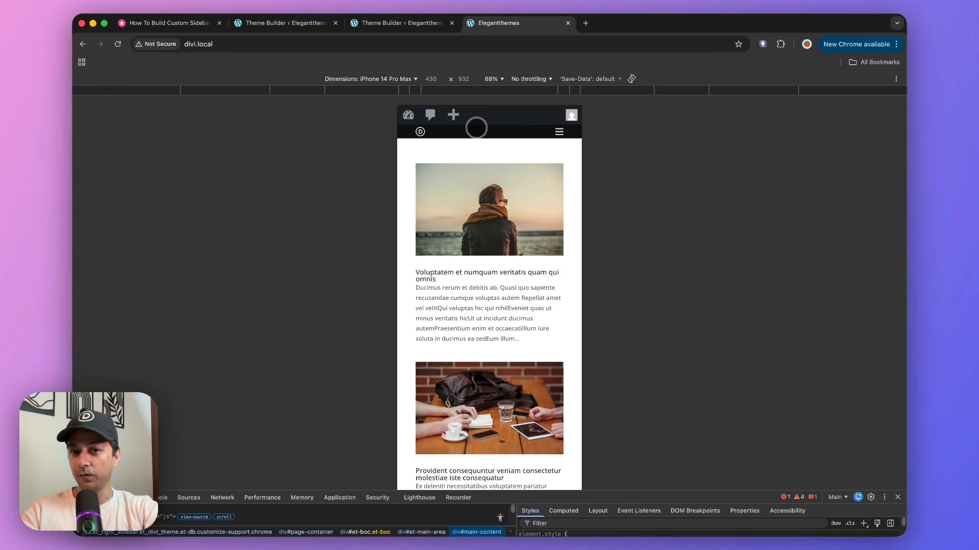